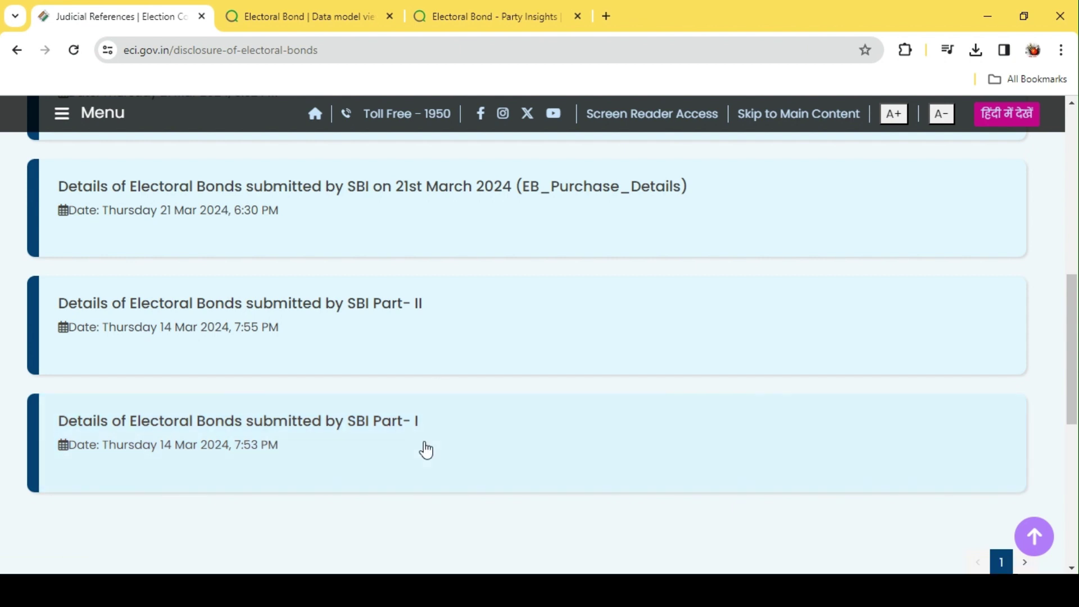
Step: Review the electoral bond disclosure entries on the Election Commission page, from SBI Part-I up to the digitised Supreme Court Registry details
scroll(424, 448, "up", 3)
scroll(425, 448, "down", 3)
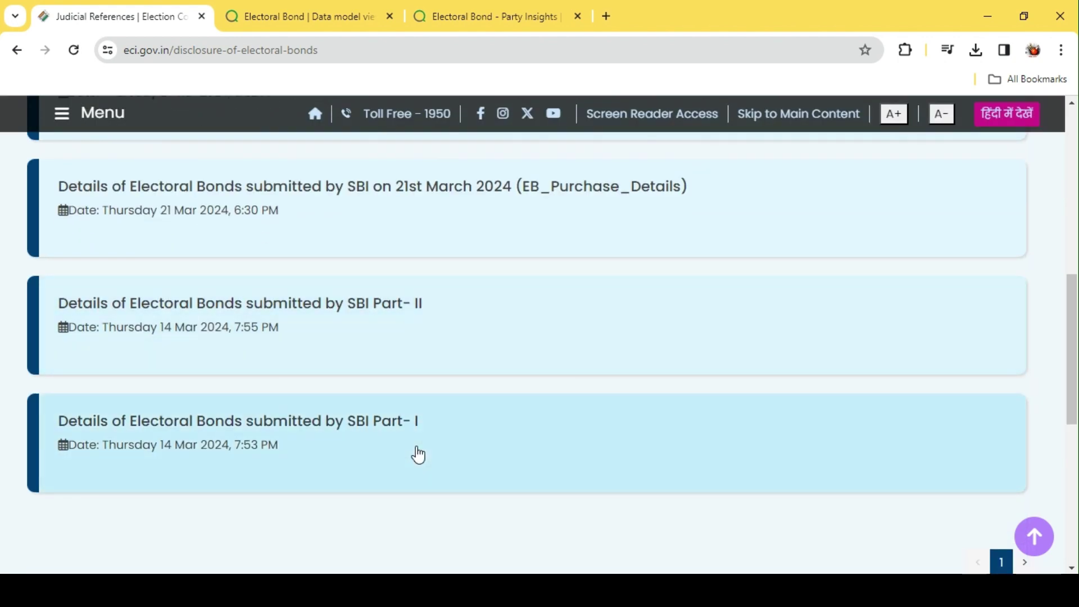
scroll(414, 453, "up", 3)
scroll(459, 440, "down", 3)
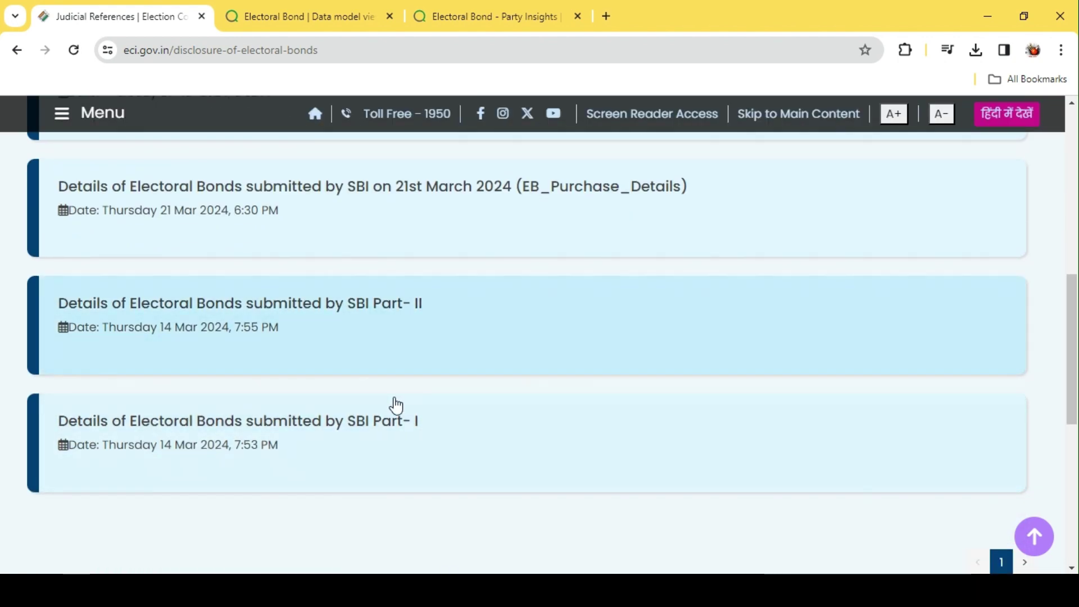
scroll(452, 412, "up", 3)
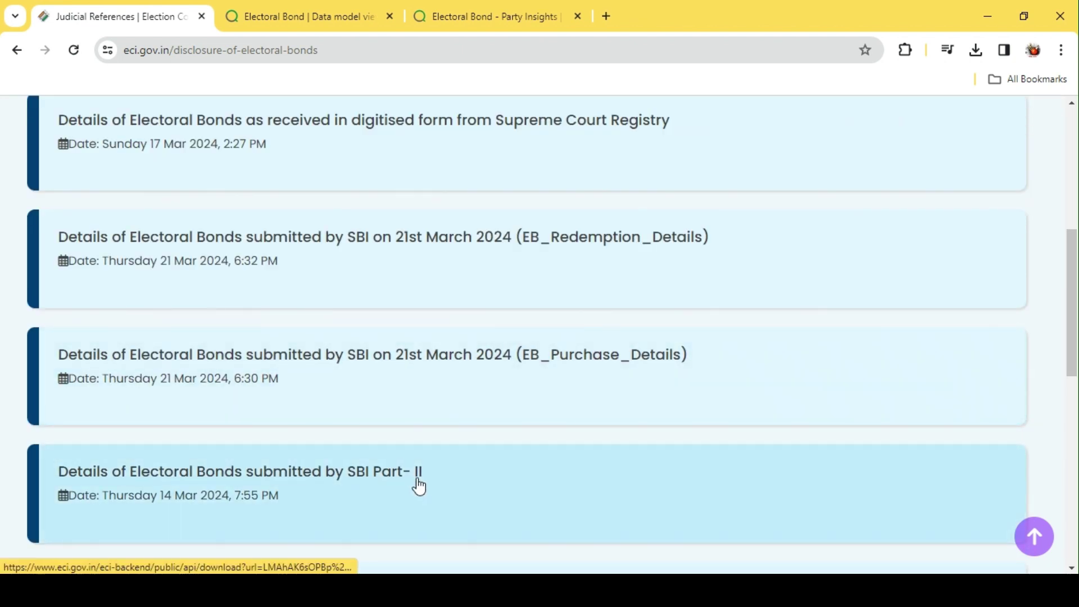
scroll(418, 486, "up", 2)
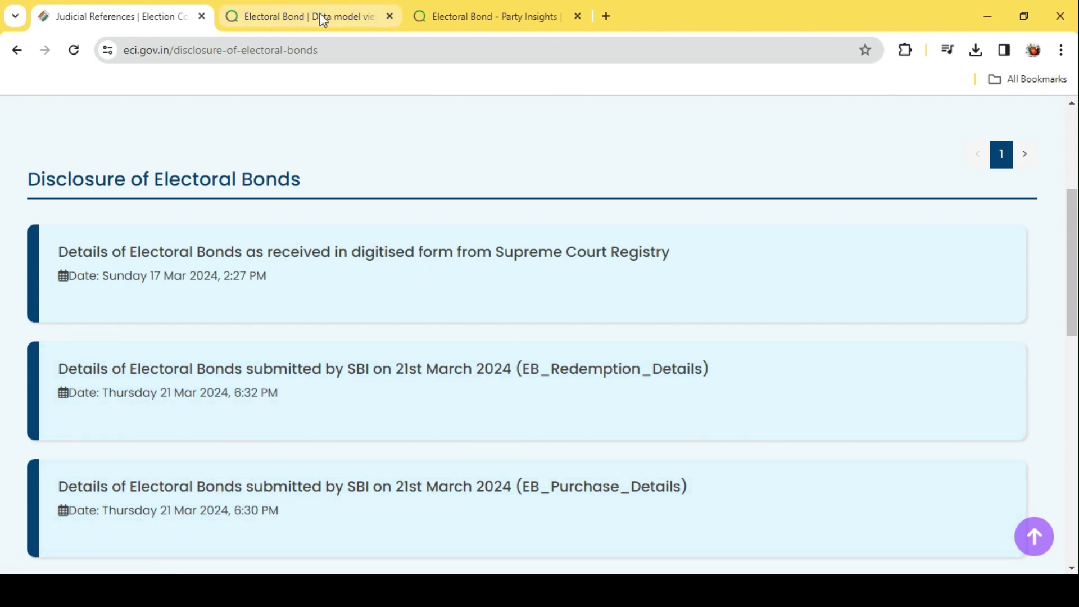
Step: Compare the Redeemed by Party and Bond Purchaser tables in the Qlik data model with the Election Commission's disclosure list
left_click(323, 21)
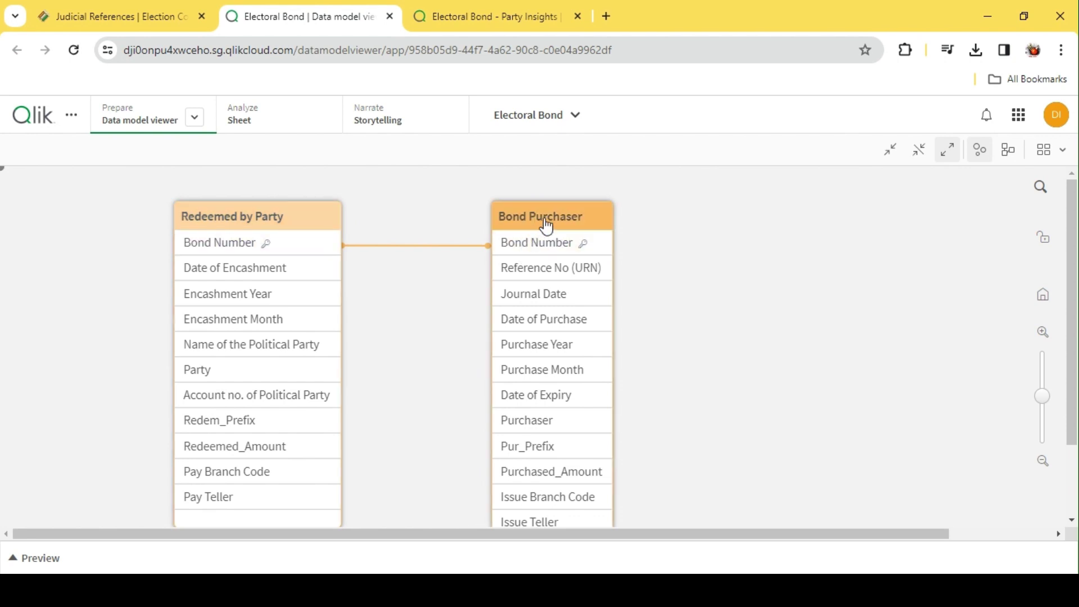
left_click(121, 16)
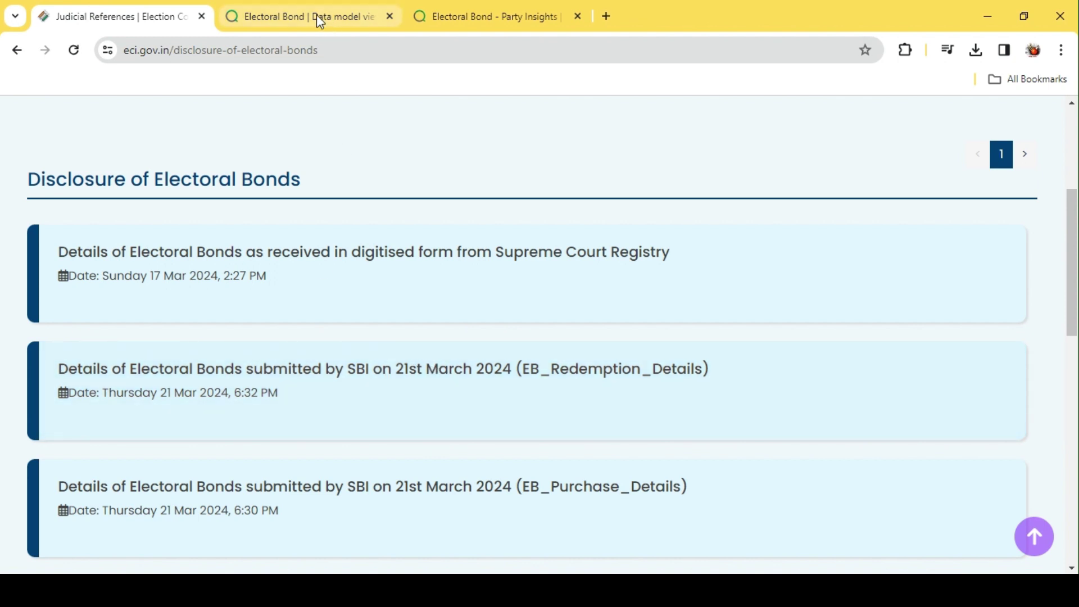
left_click(318, 21)
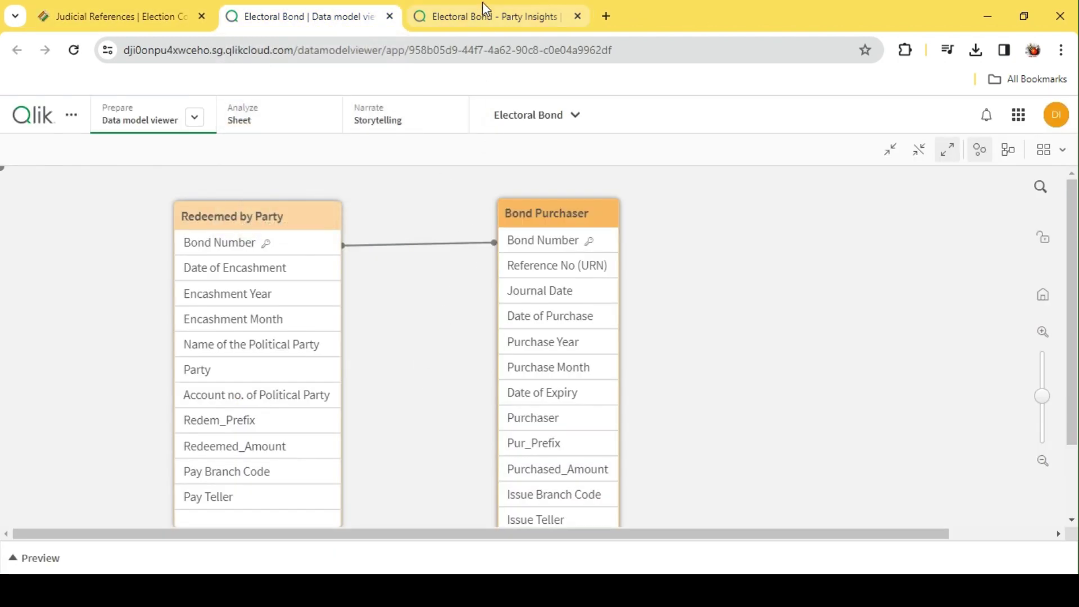
Step: Go to the Electoral Bond app's analysis sheets and show the Dashboard sheet
left_click(484, 17)
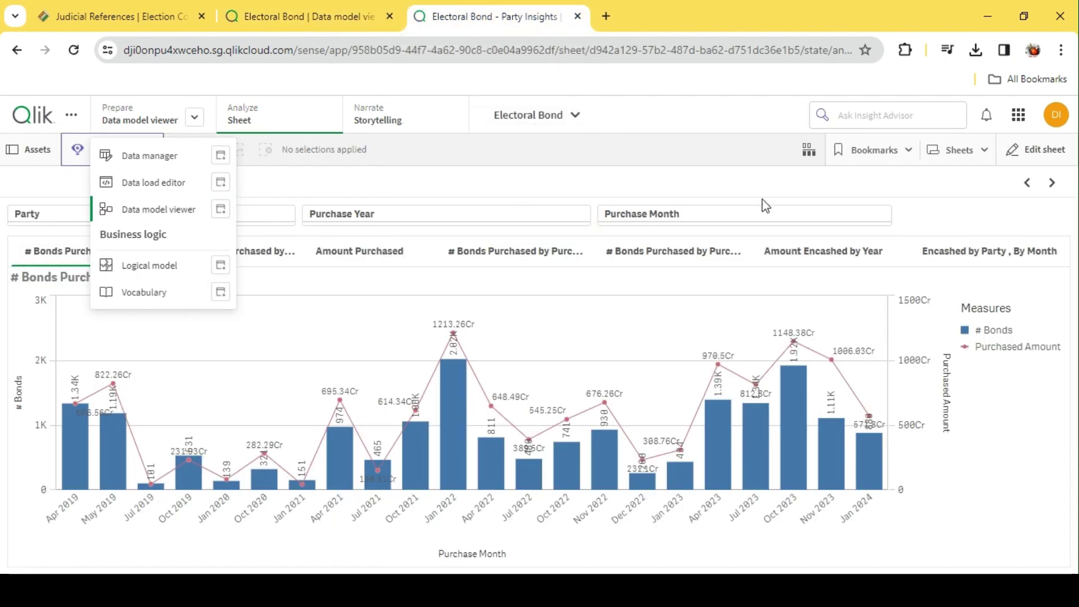
left_click(1030, 184)
left_click(1027, 182)
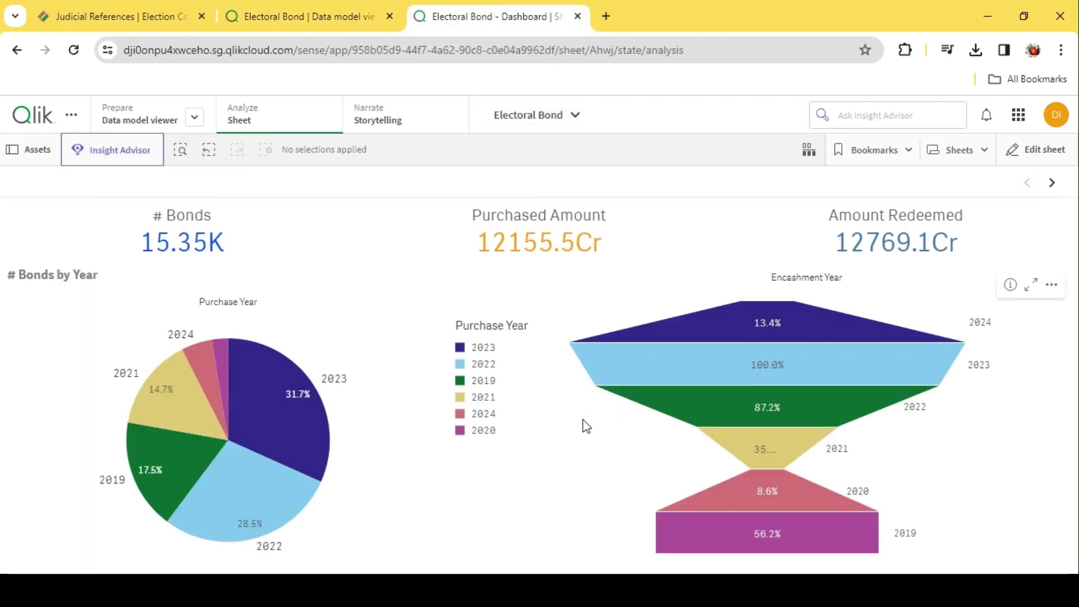
Step: Look through the Party Insights sheet's charts, from Bond Amount Purchased by Year to Encashed by Party, By Month
left_click(1052, 183)
left_click(278, 256)
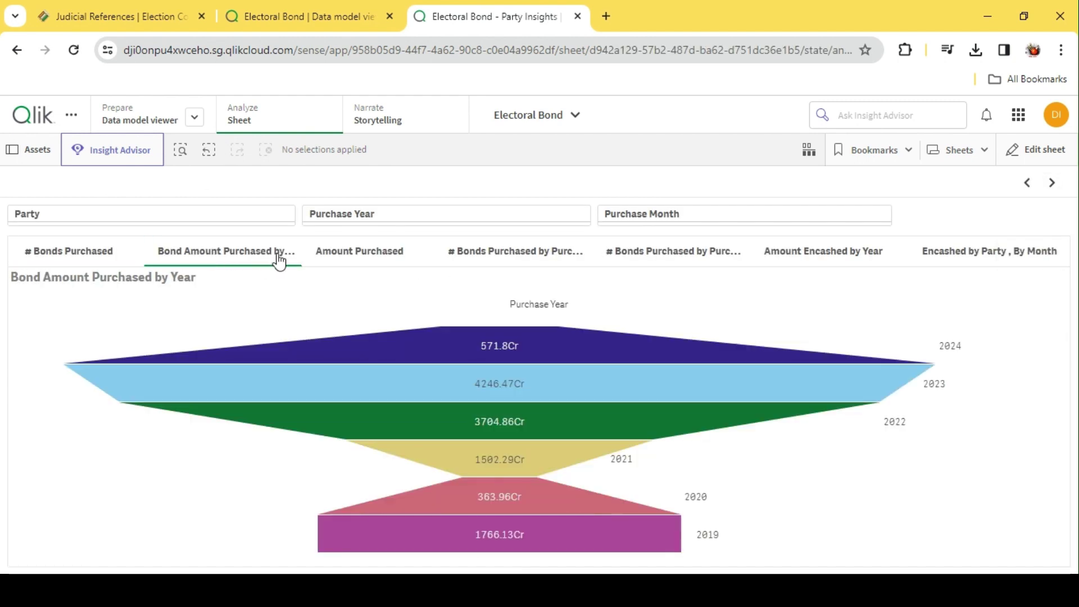
left_click(378, 260)
left_click(528, 266)
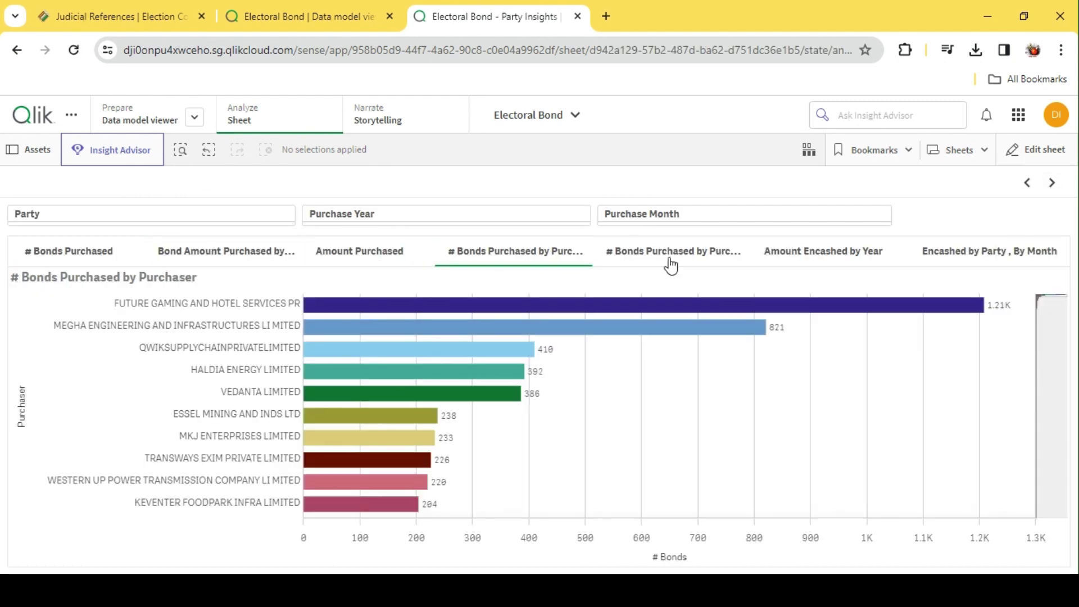
left_click(885, 261)
left_click(959, 260)
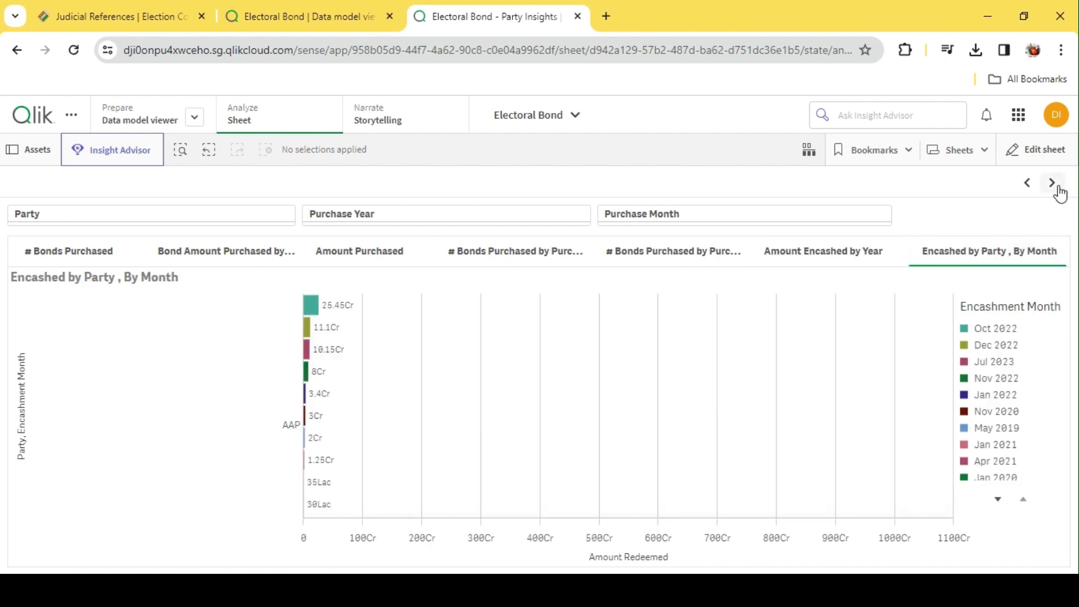
Step: View the Purchaser sheet with its # Bonds Purchased by Month Year chart, and return to the Dashboard sheet
left_click(1051, 183)
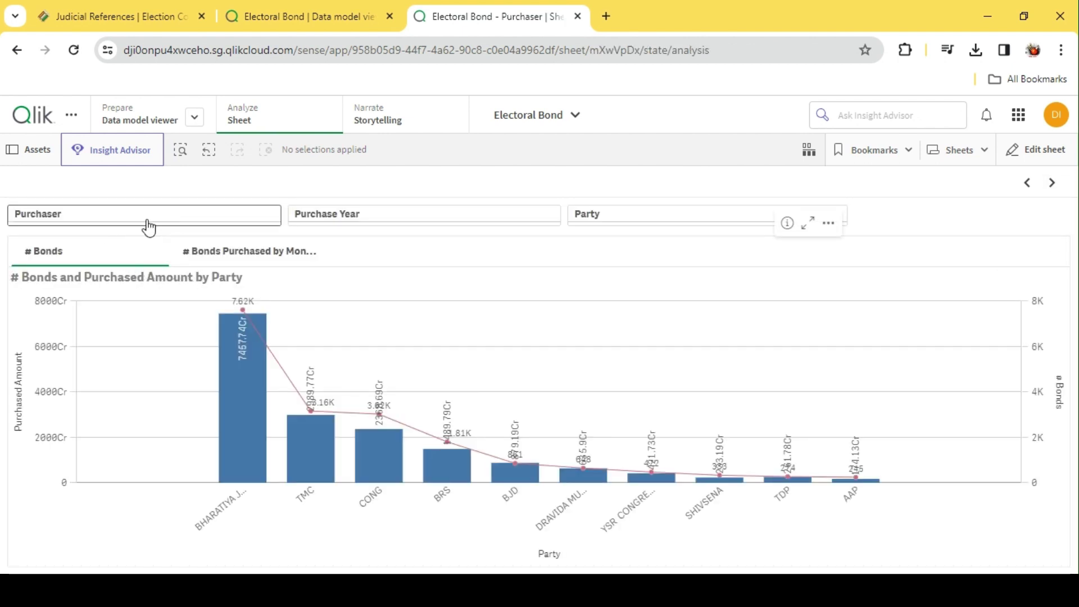
left_click(259, 263)
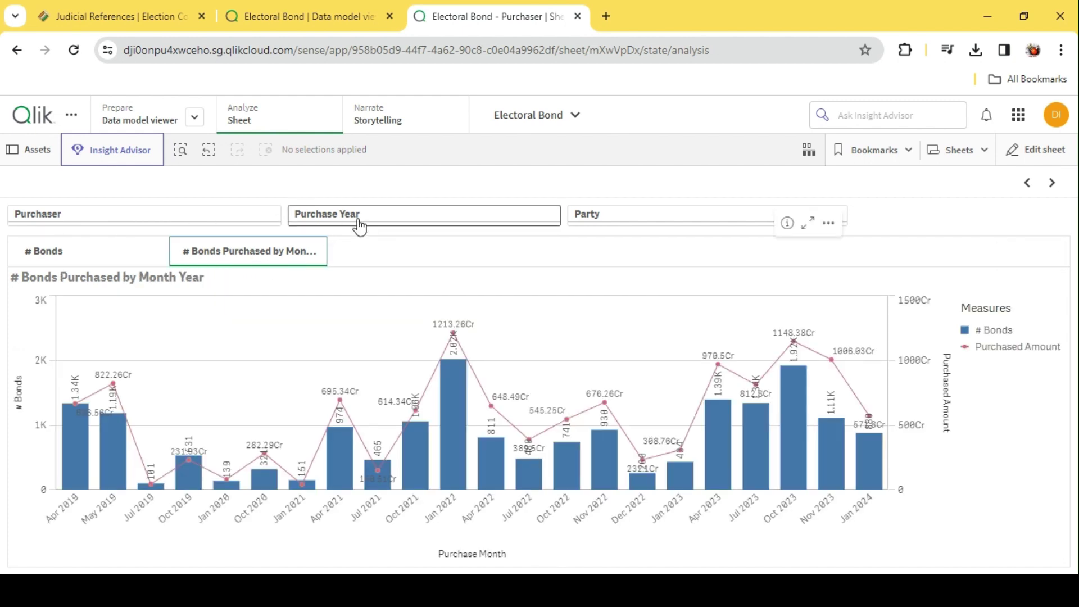
left_click(1027, 184)
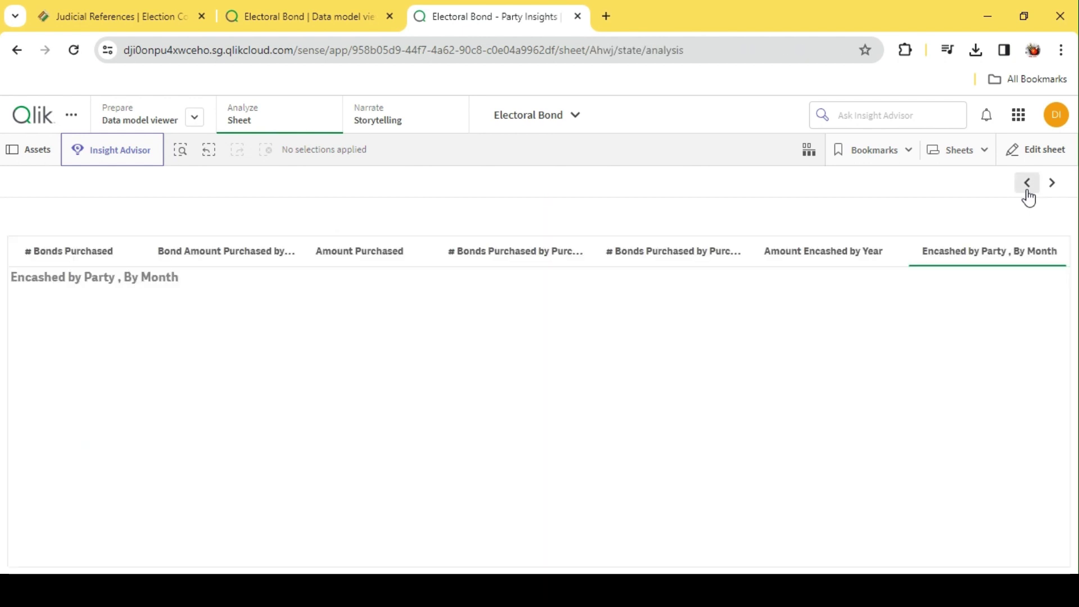
left_click(1027, 184)
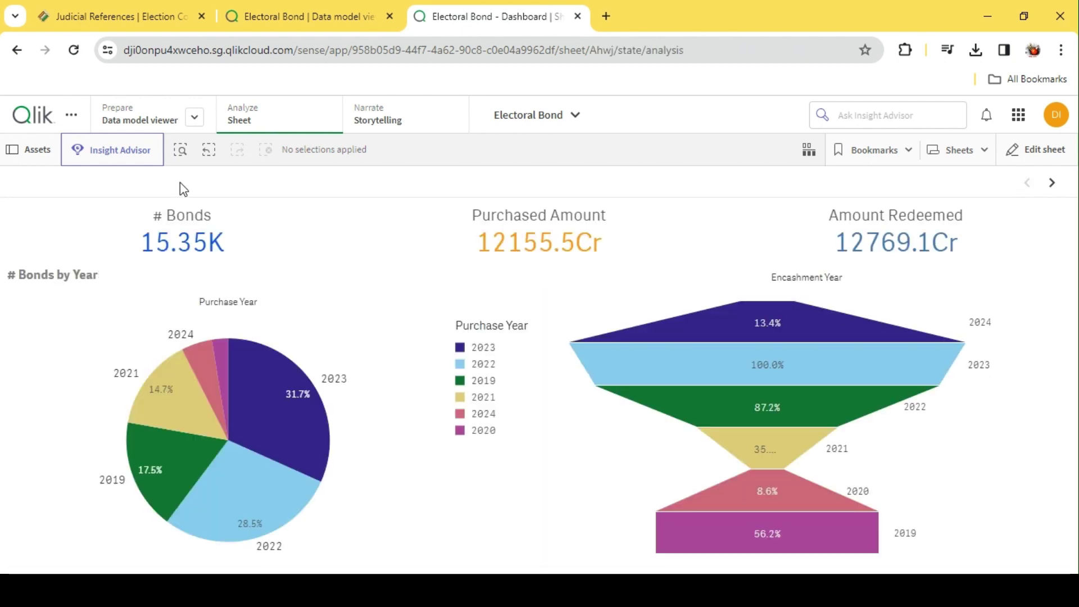
Step: Open the app's data load editor and examine the Party_Mapping mapping load in the Mapping section
left_click(313, 19)
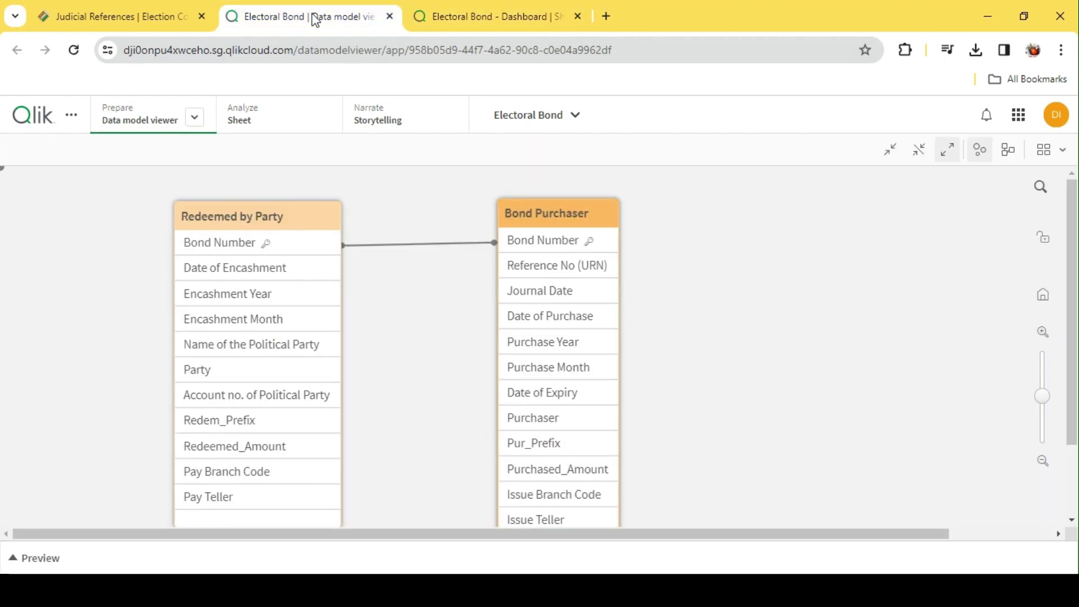
left_click(194, 117)
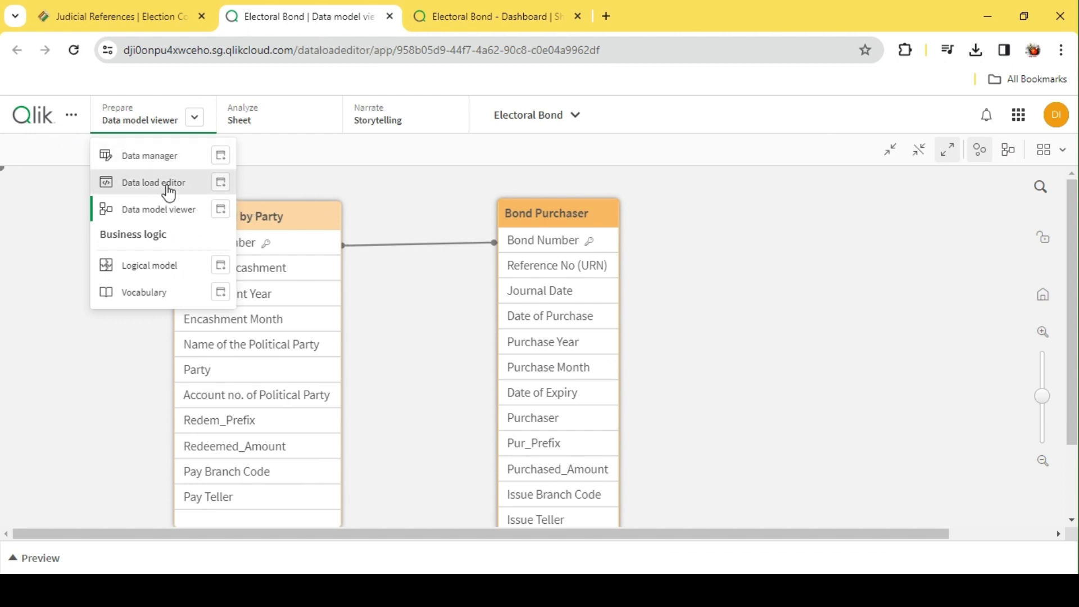
left_click(167, 190)
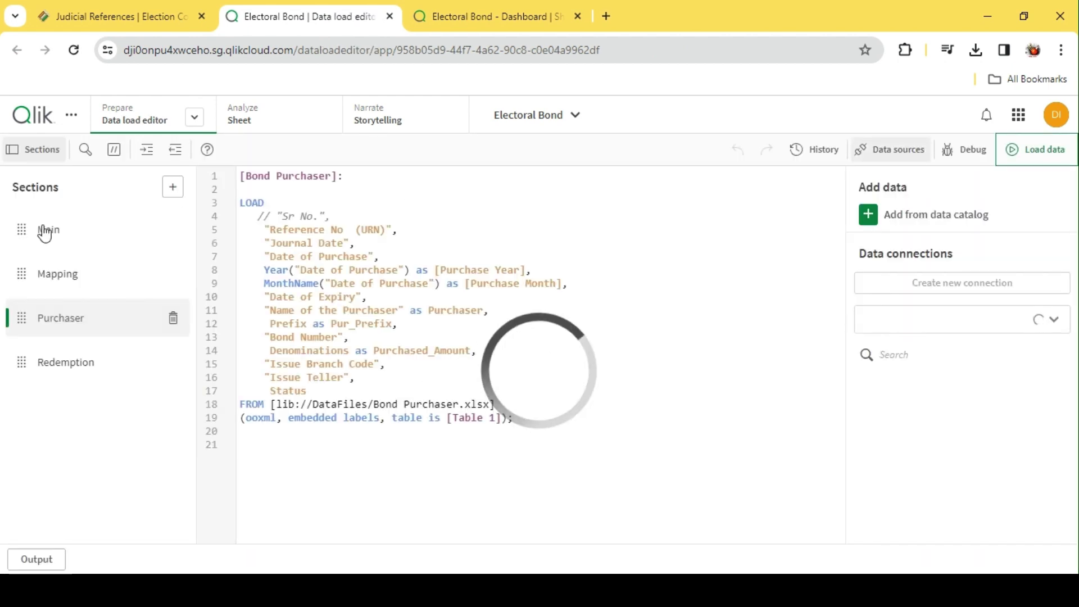
left_click(68, 284)
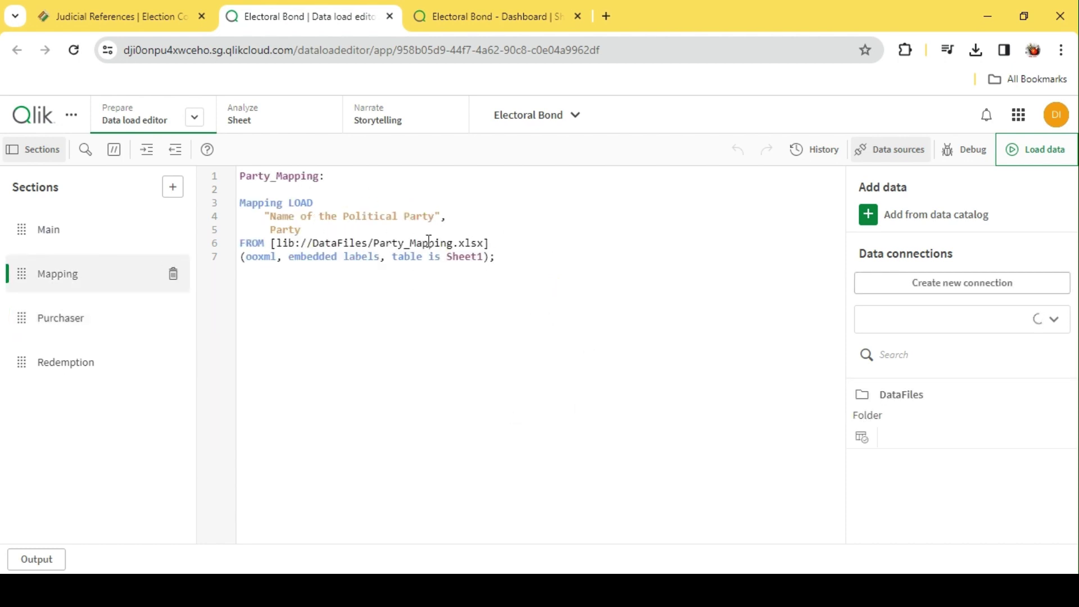
left_click_drag(530, 261, 254, 191)
left_click(335, 236)
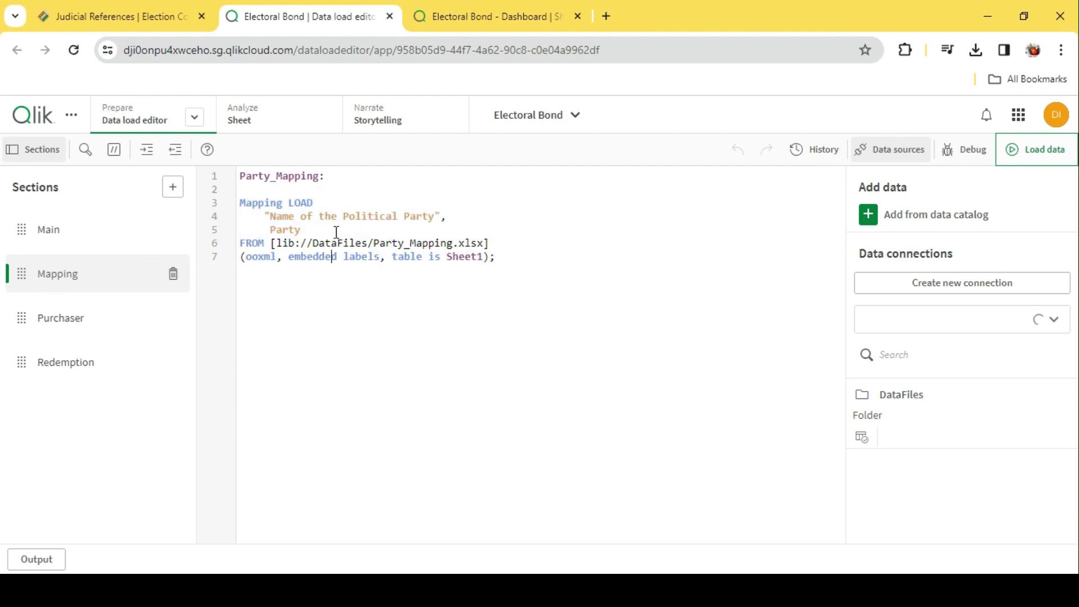
Step: Examine the Bond Purchaser load script in the Purchaser section, highlighting the Purchased_Amount alias
left_click(82, 321)
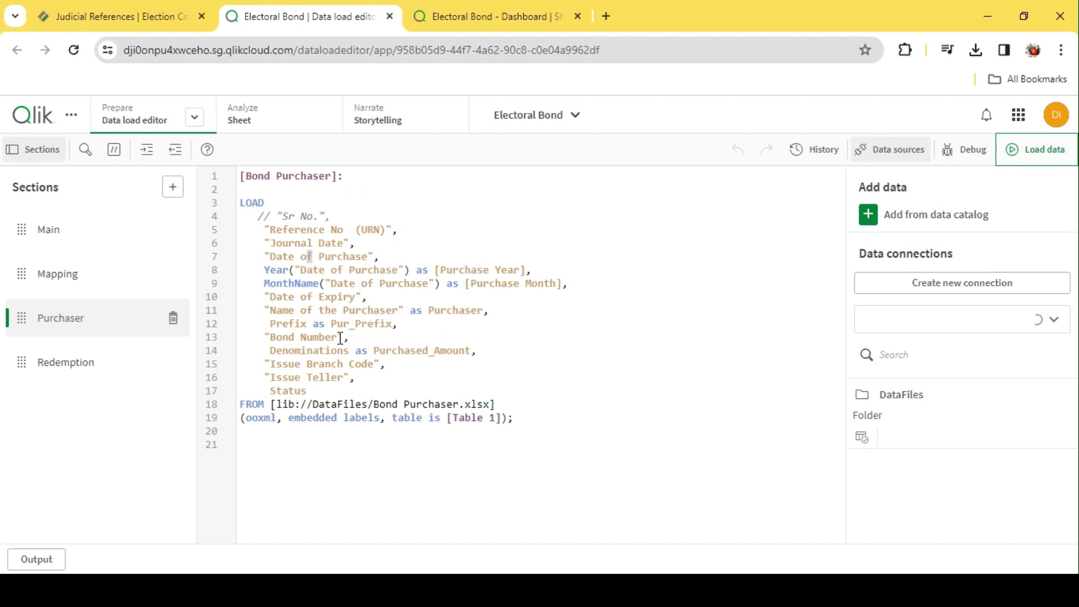
left_click(474, 372)
double_click(419, 351)
left_click(499, 360)
Step: Examine the Redemption section's script, including its ApplyMap Party field, encashment dates and Redeemed_Amount, and return to the Purchaser section
left_click(68, 360)
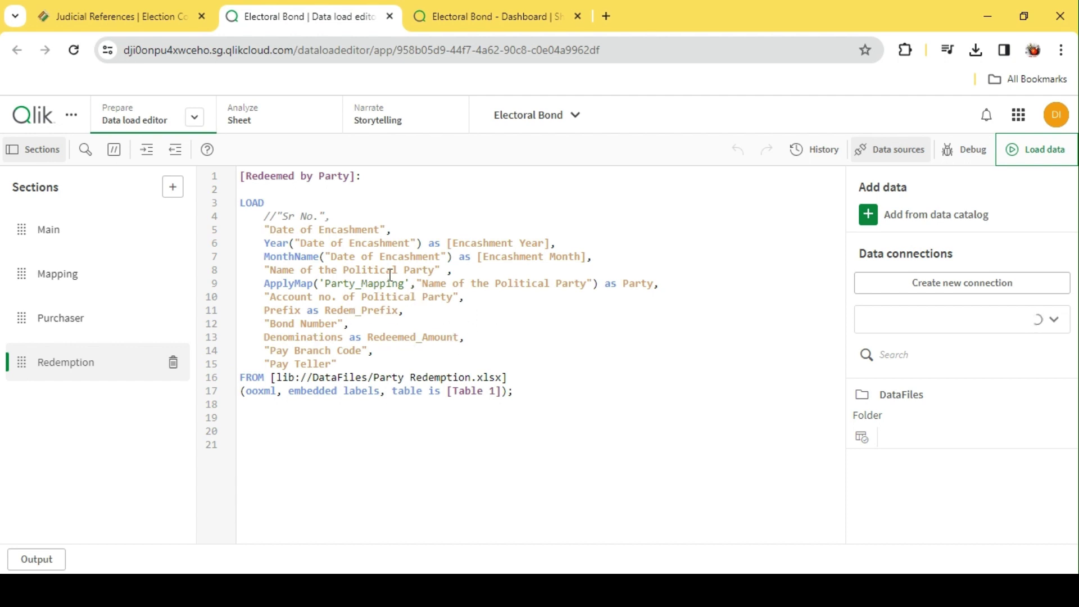
double_click(640, 284)
double_click(387, 243)
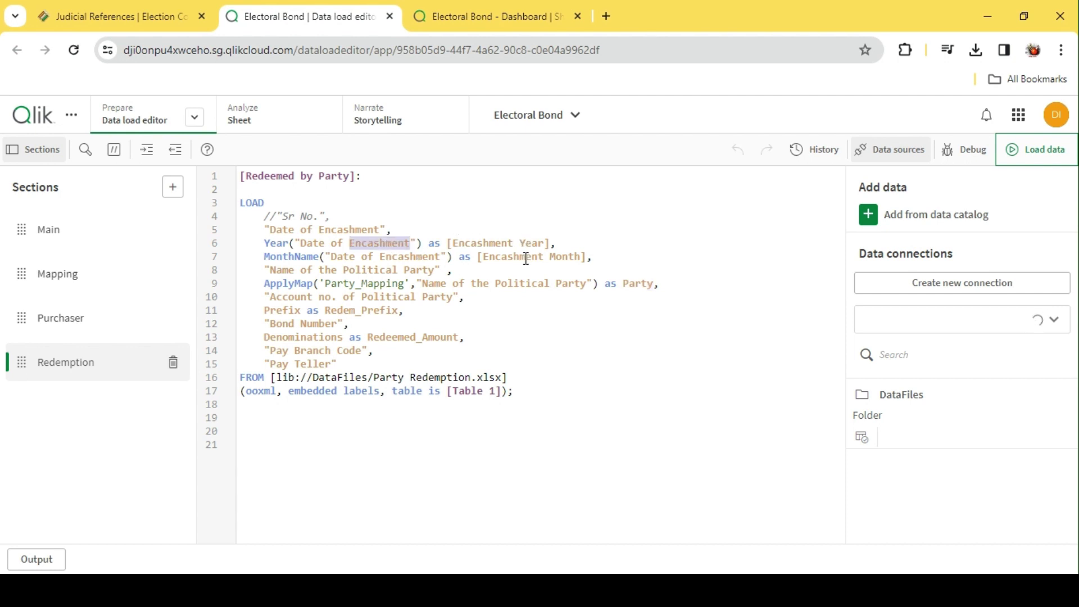
left_click(308, 220)
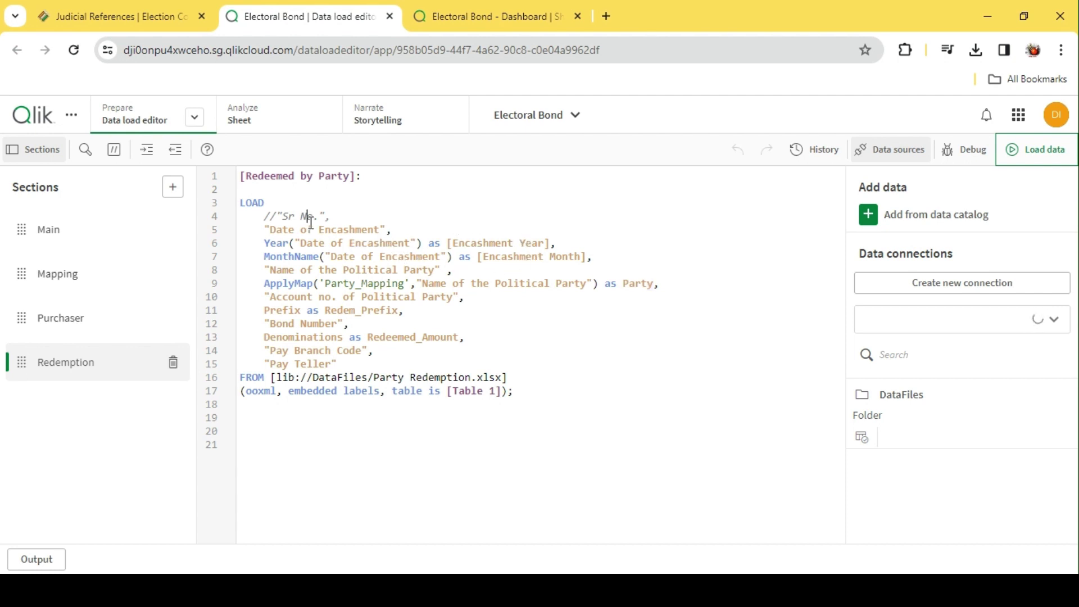
double_click(404, 342)
left_click(554, 332)
left_click(81, 322)
left_click(348, 311)
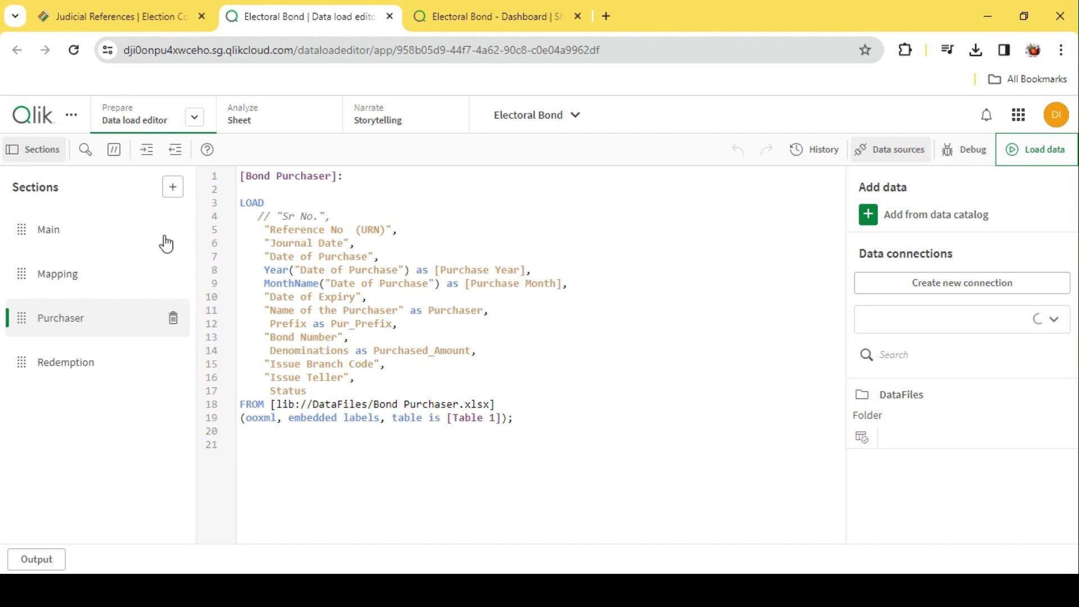
Step: Examine the Main section's rupee MoneyFormat setting and the NumericalAbbreviation setting with K, Lac and Cr
left_click(57, 232)
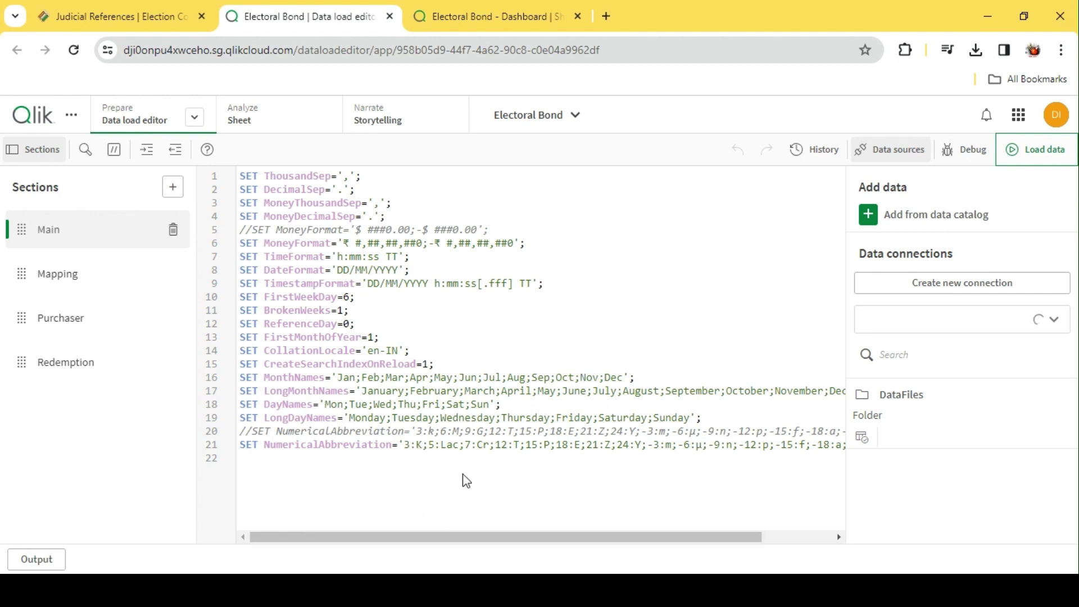
left_click(449, 446)
left_click(418, 446)
left_click_drag(410, 446, 581, 446)
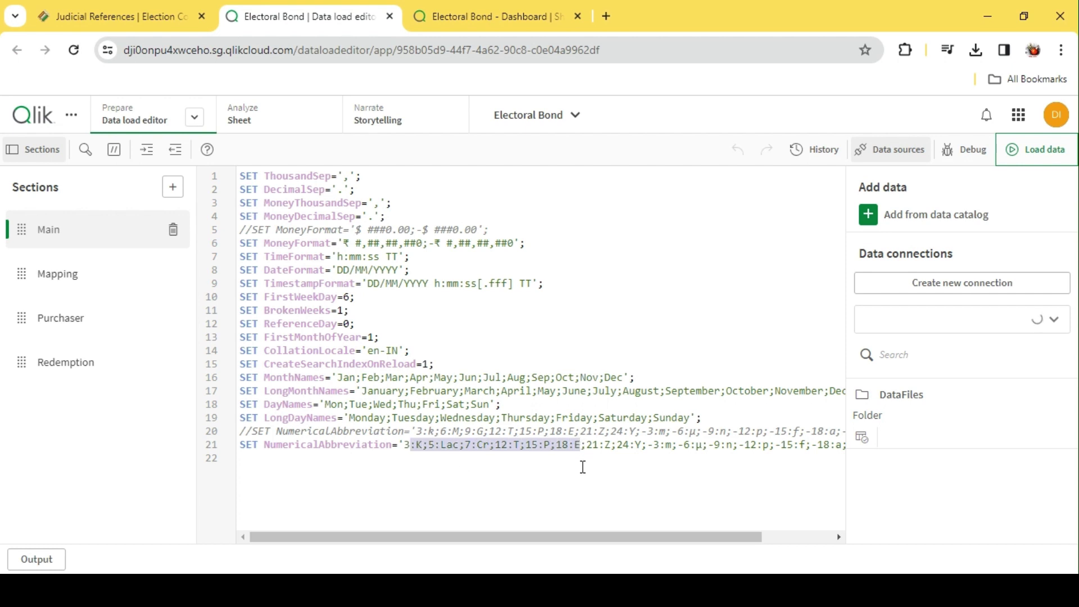
left_click(583, 467)
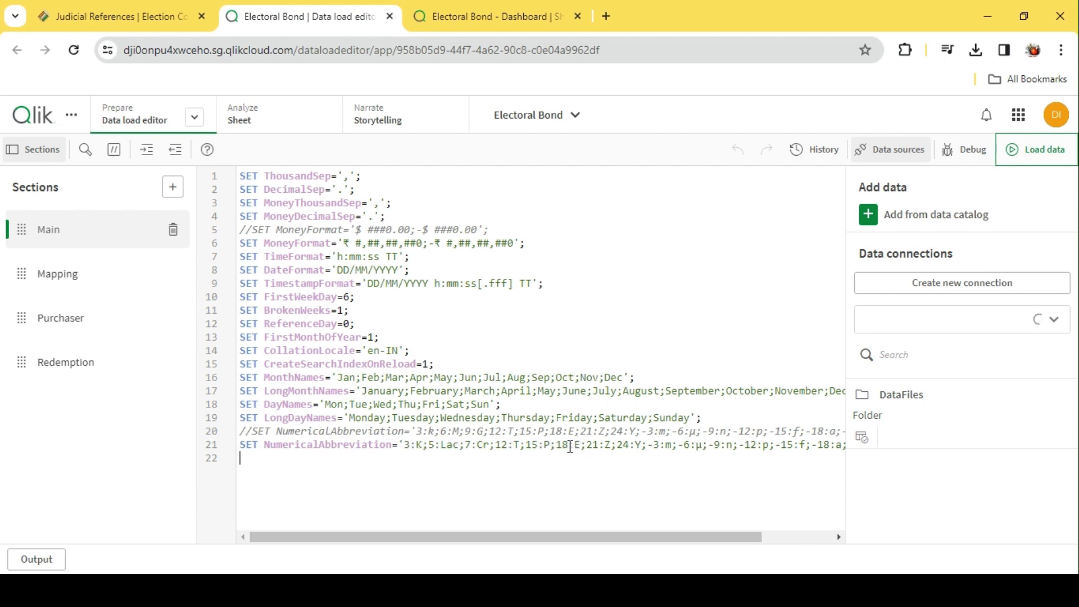
left_click_drag(344, 244, 393, 243)
left_click(372, 243)
double_click(327, 445)
left_click(405, 475)
Step: Return to the analysis sheets and inspect April 2019 in the Party Insights chart of # Bonds Purchased by Month Year
left_click(458, 24)
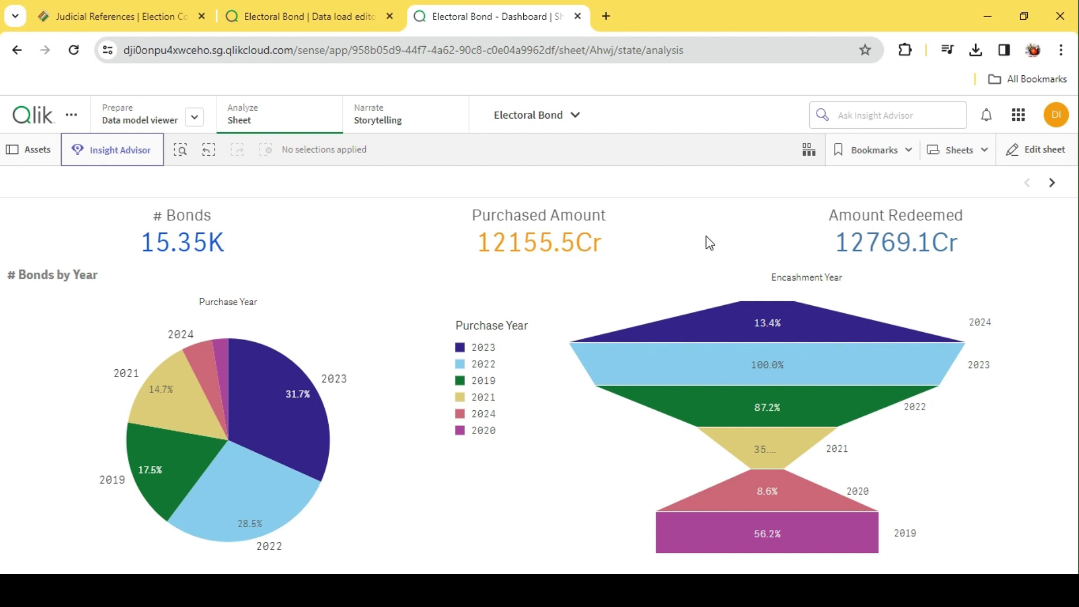
left_click(1033, 151)
left_click(1053, 183)
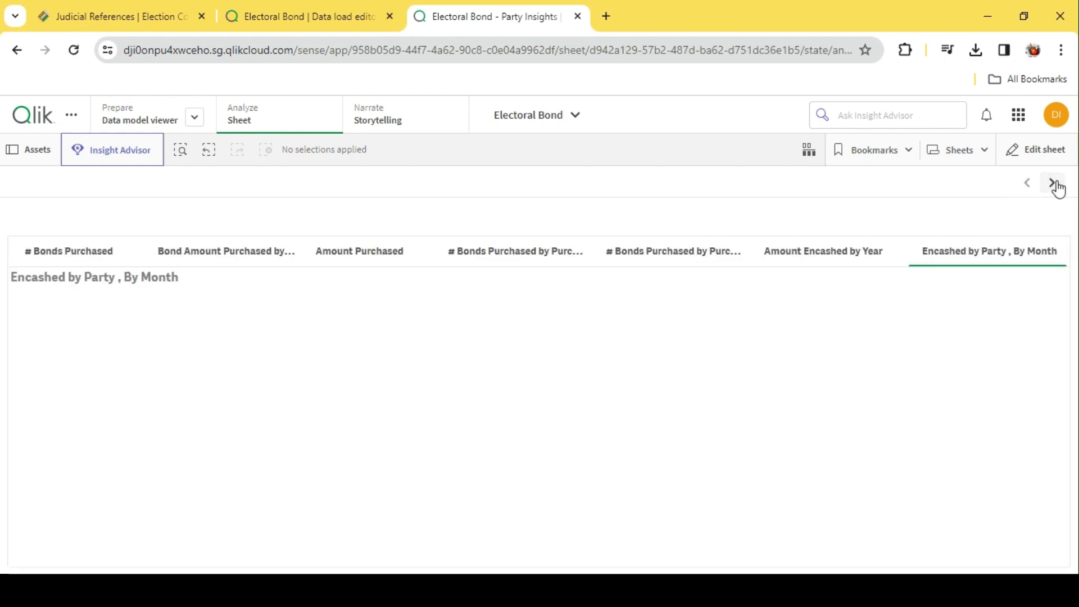
left_click(98, 260)
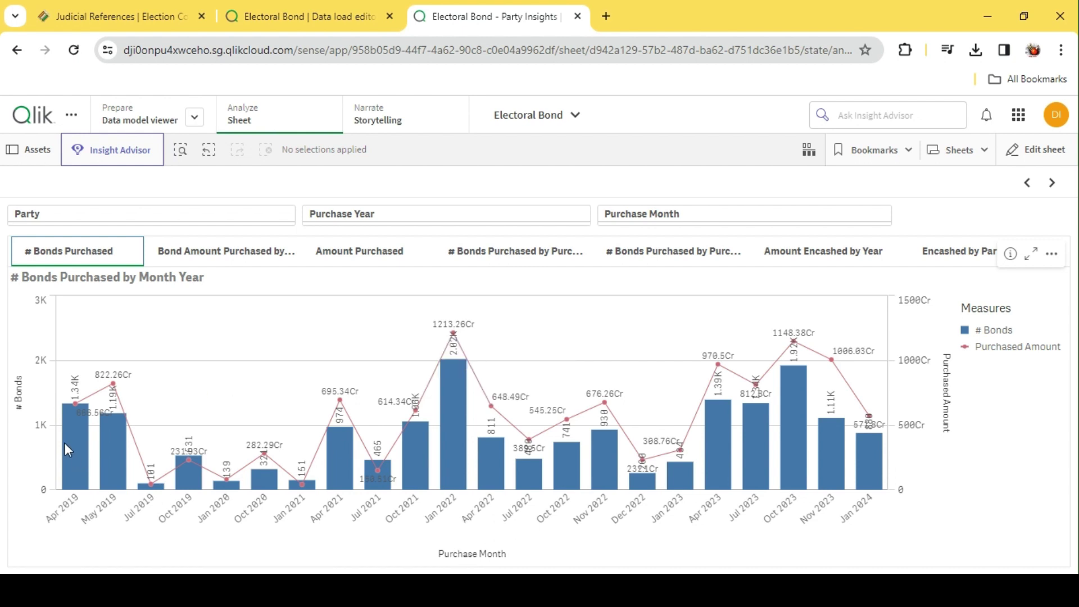
mouse_move(70, 441)
Step: View the Bond Amount Purchased by Year, Amount Purchased by Month Year and # Bonds Purchased by Purchaser charts
left_click(232, 261)
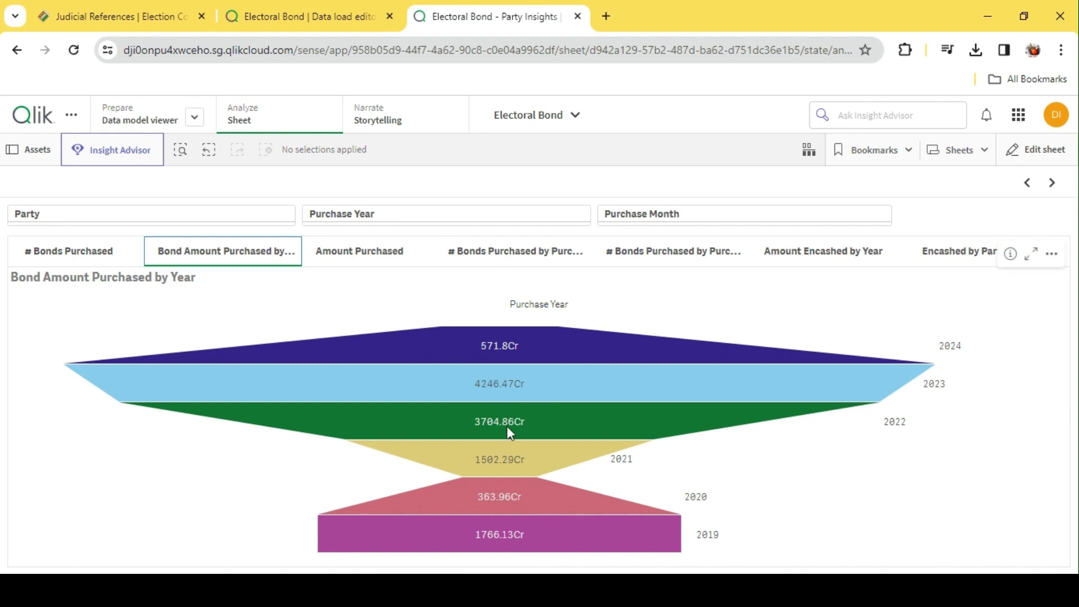
left_click(354, 259)
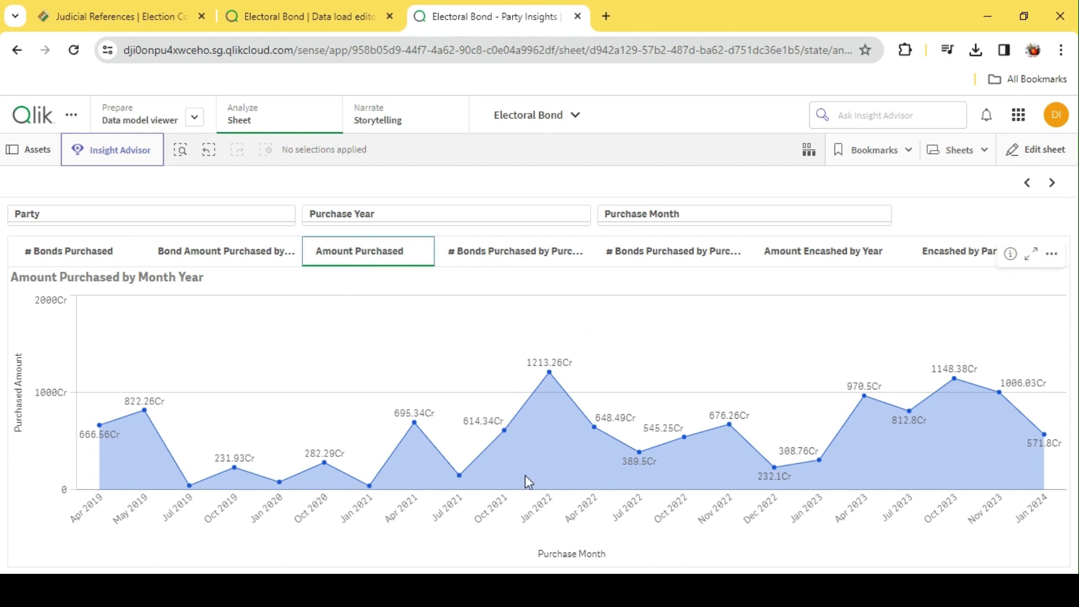
left_click(517, 261)
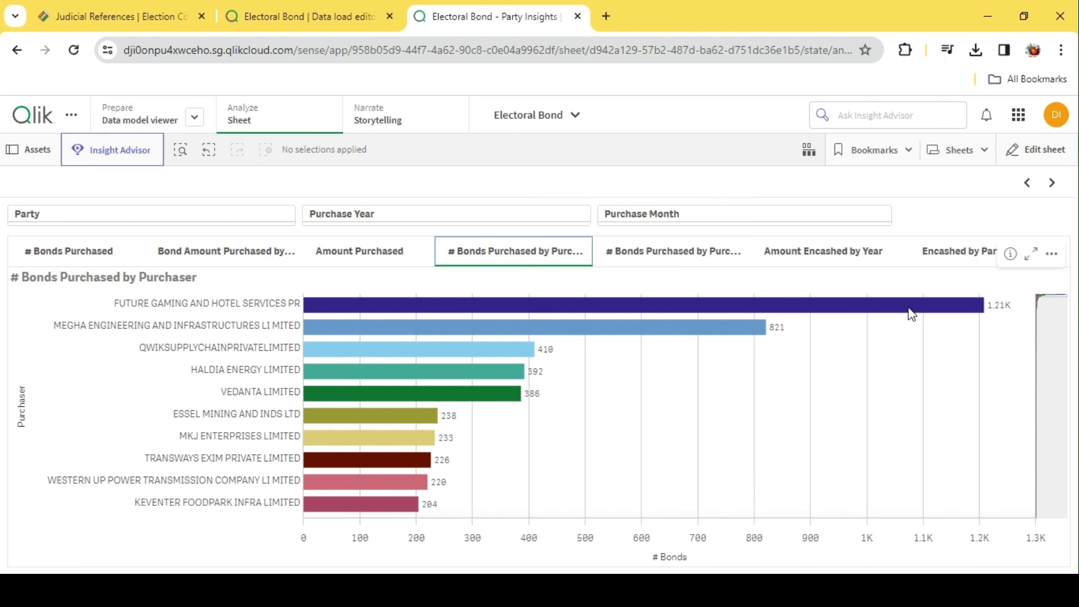
Step: View the # Bonds Purchased by Purchaser by Month chart and the Amount Encashed by Year chart
mouse_move(881, 307)
left_click(655, 257)
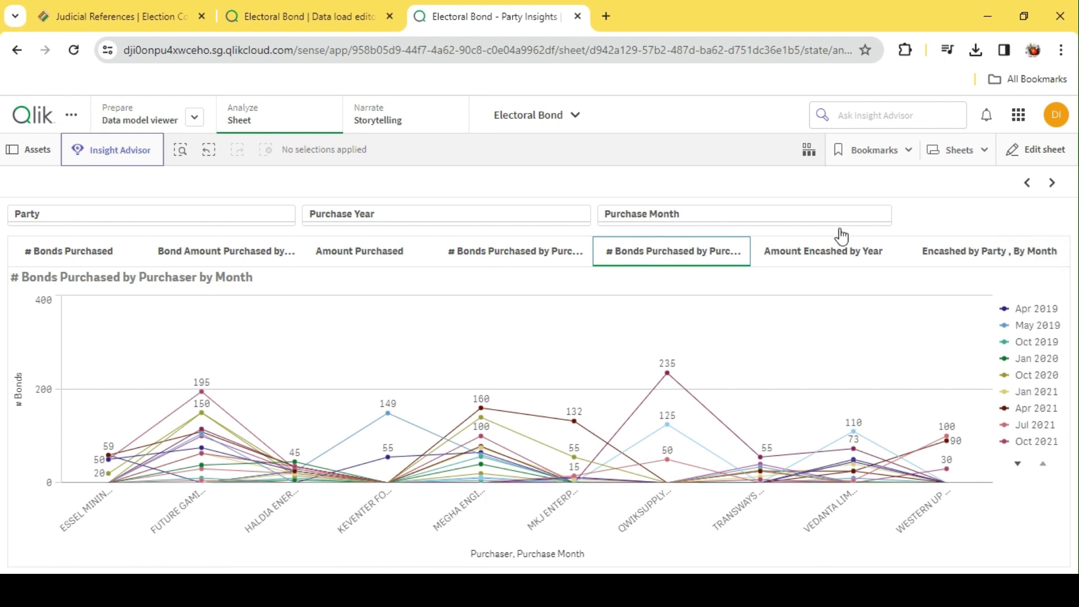
left_click(824, 256)
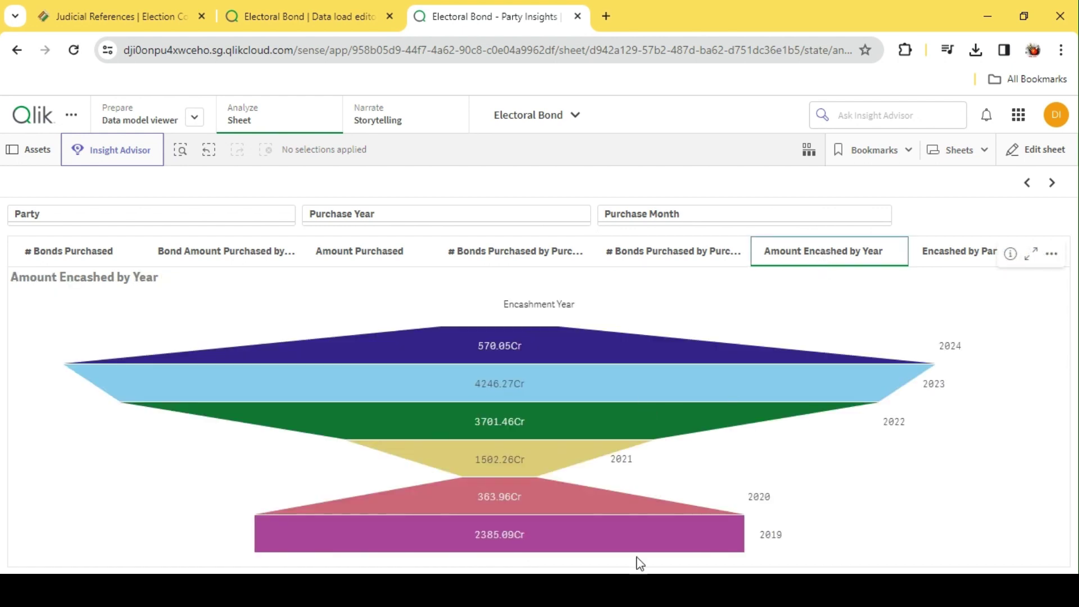
Step: Examine the Bharatiya Janata Party bars in the Encashed by Party, By Month chart
left_click(955, 251)
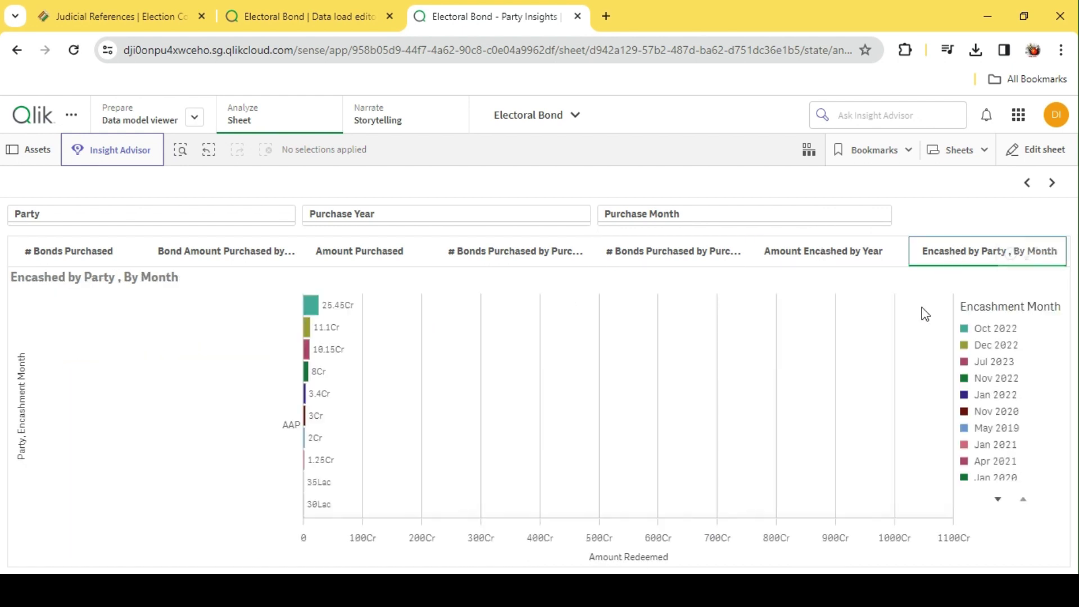
scroll(395, 397, "down", 5)
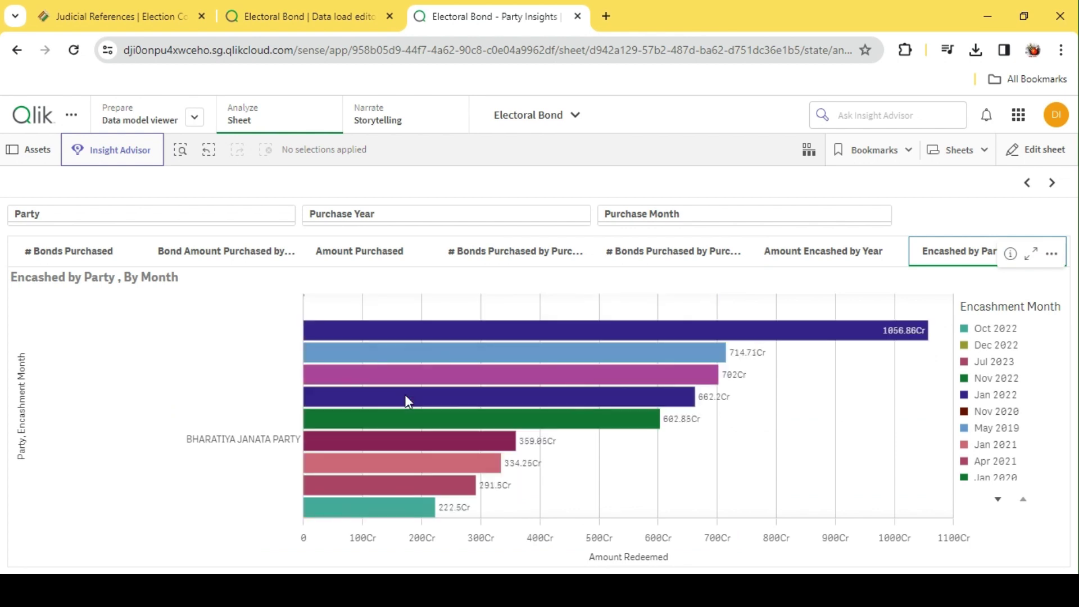
scroll(406, 396, "down", 2)
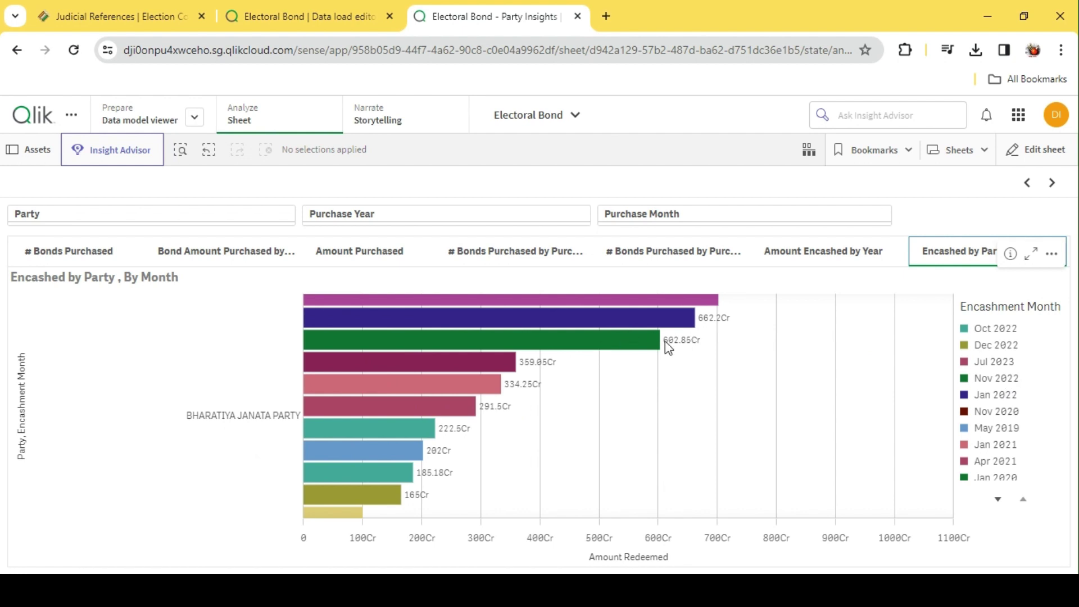
scroll(665, 341, "up", 2)
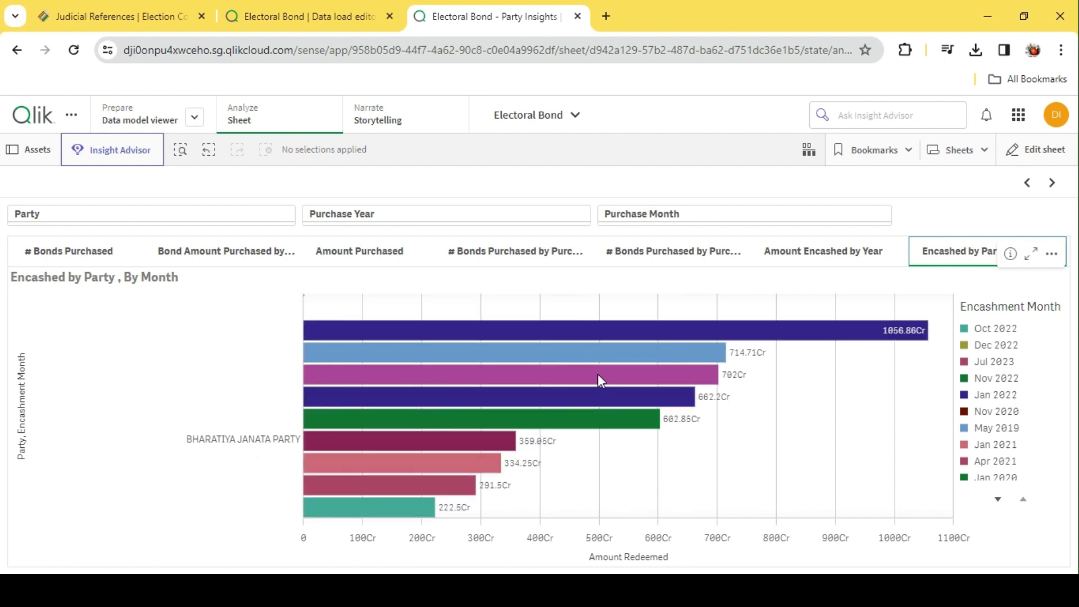
Step: Review the Purchaser sheet's filter list and its charts of bonds and amount by party and by month year
left_click(1051, 184)
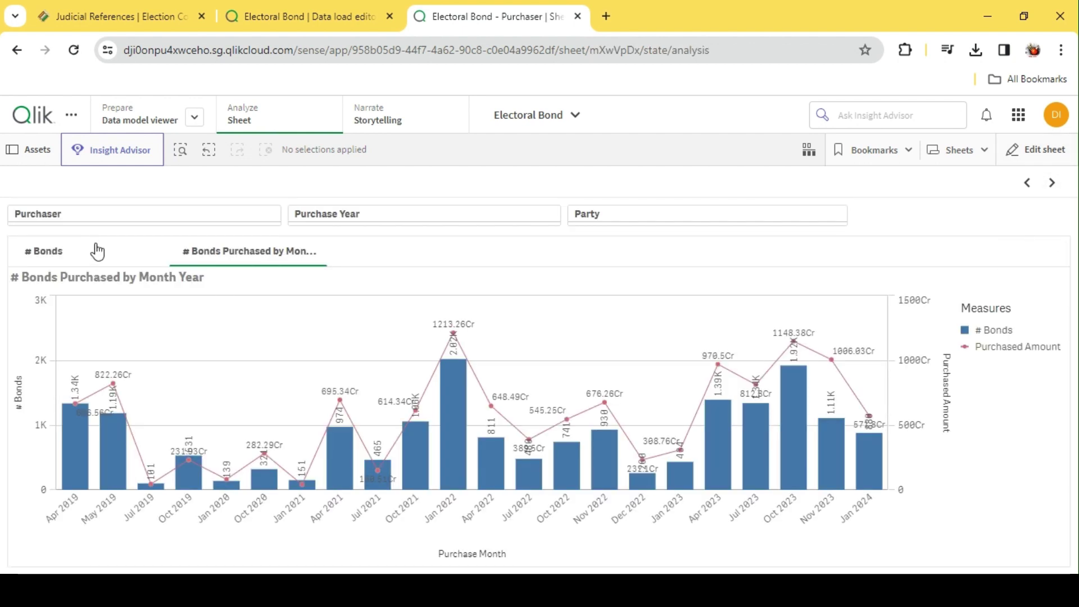
left_click(58, 247)
left_click(88, 220)
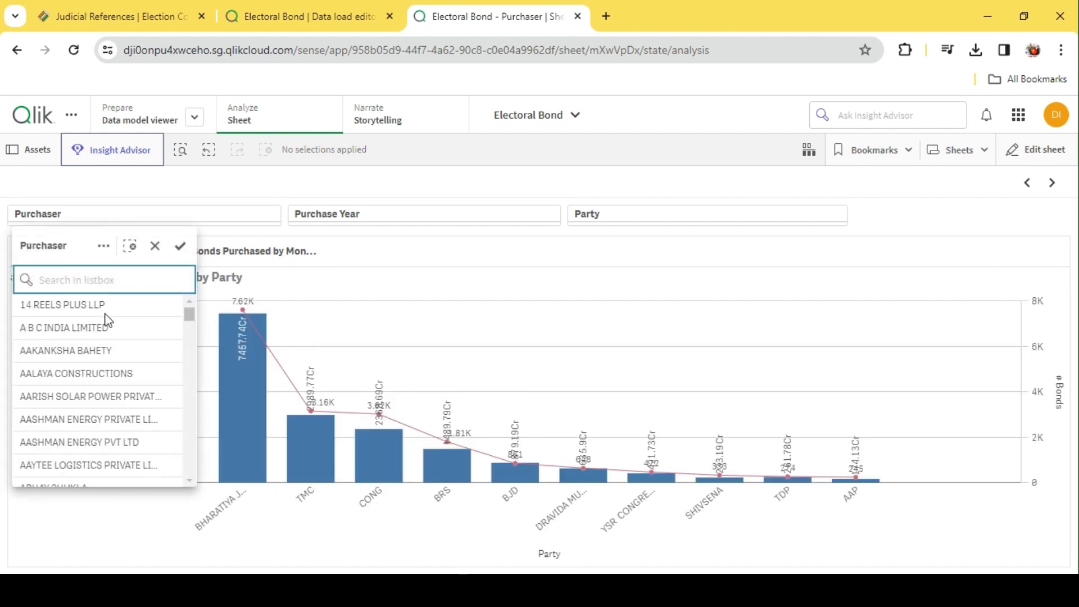
left_click(224, 194)
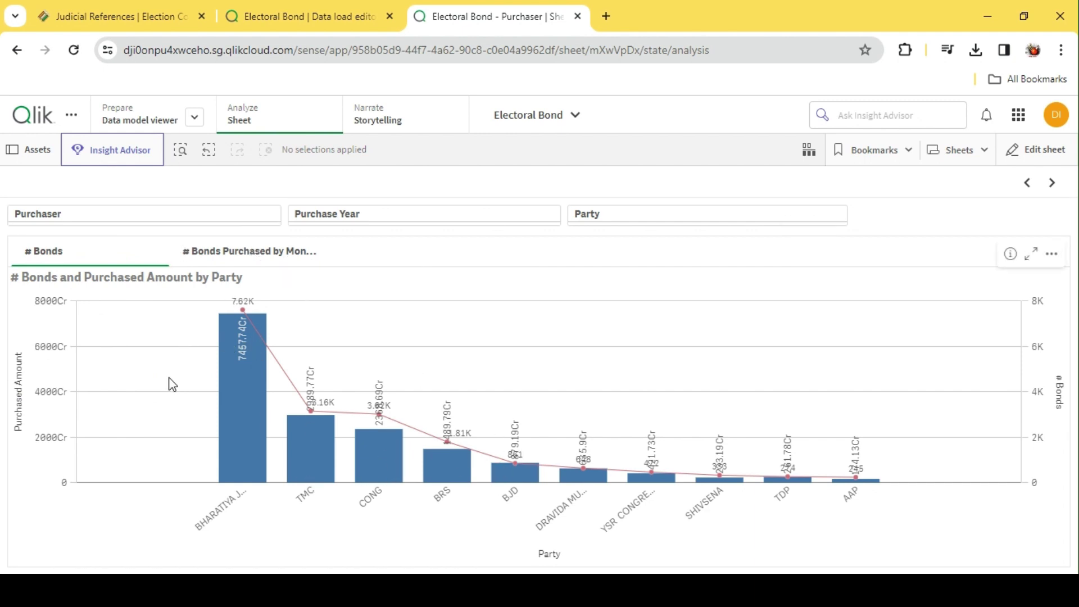
mouse_move(248, 348)
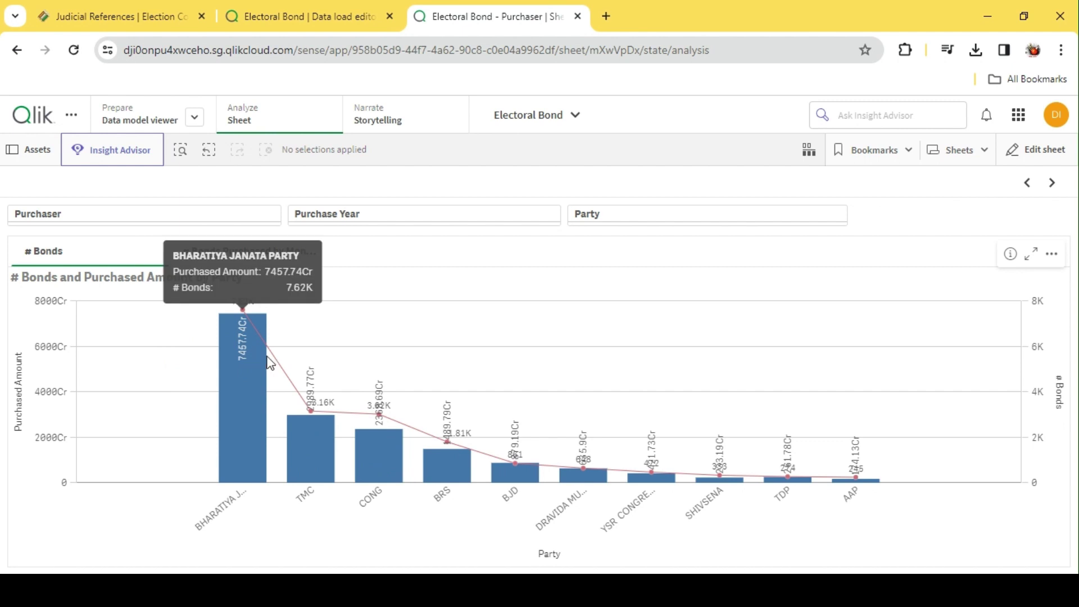
left_click(252, 255)
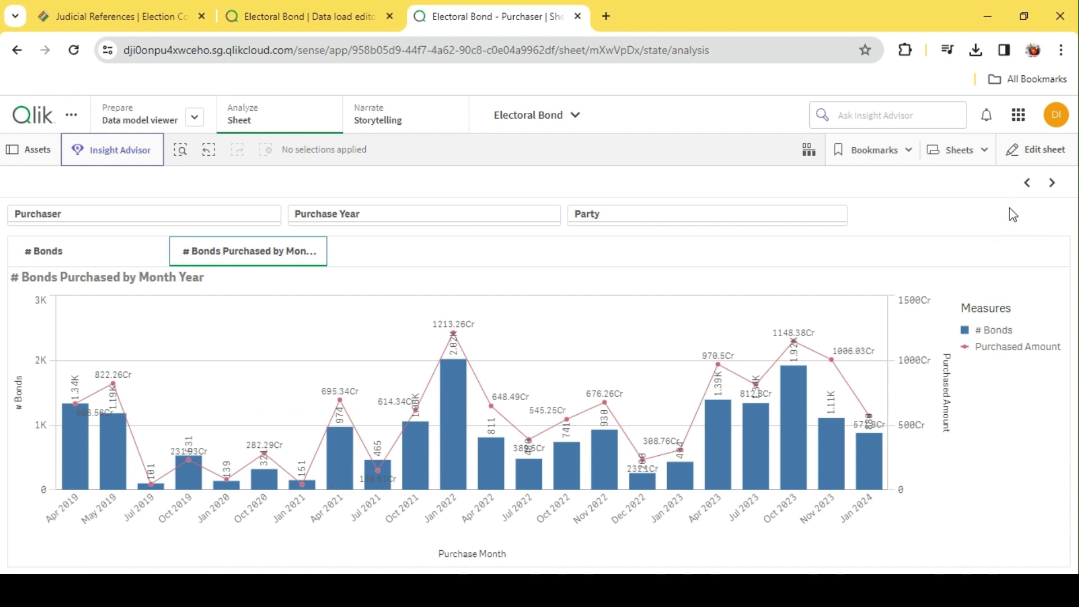
Step: Examine the Report sheet's pivot table of # Bonds, Purchased Amount and Amount Redeemed by party and purchaser
left_click(1052, 183)
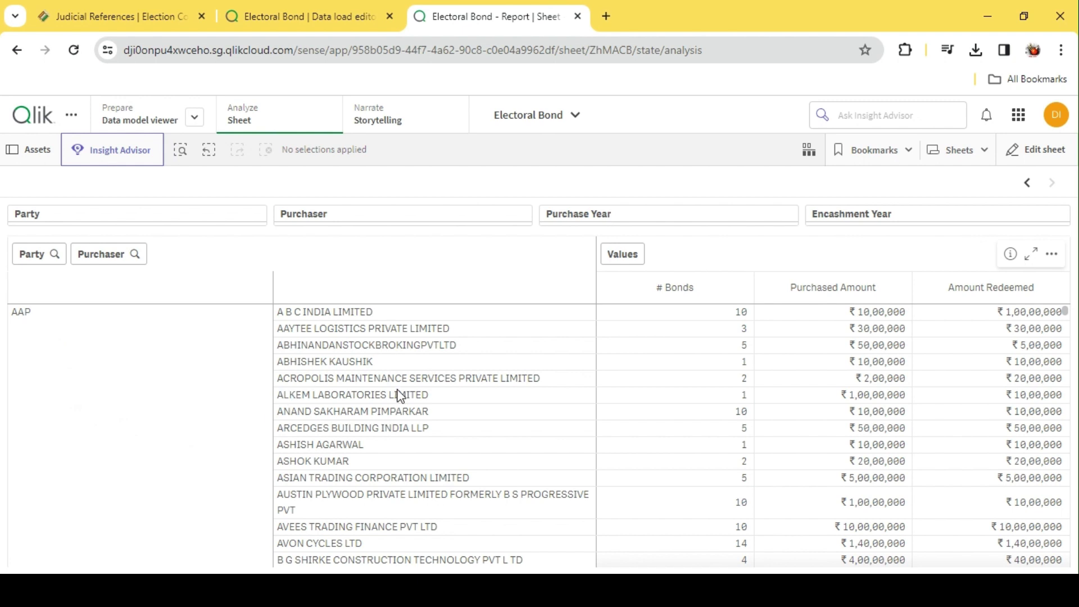
scroll(397, 393, "down", 10)
scroll(193, 409, "down", 8)
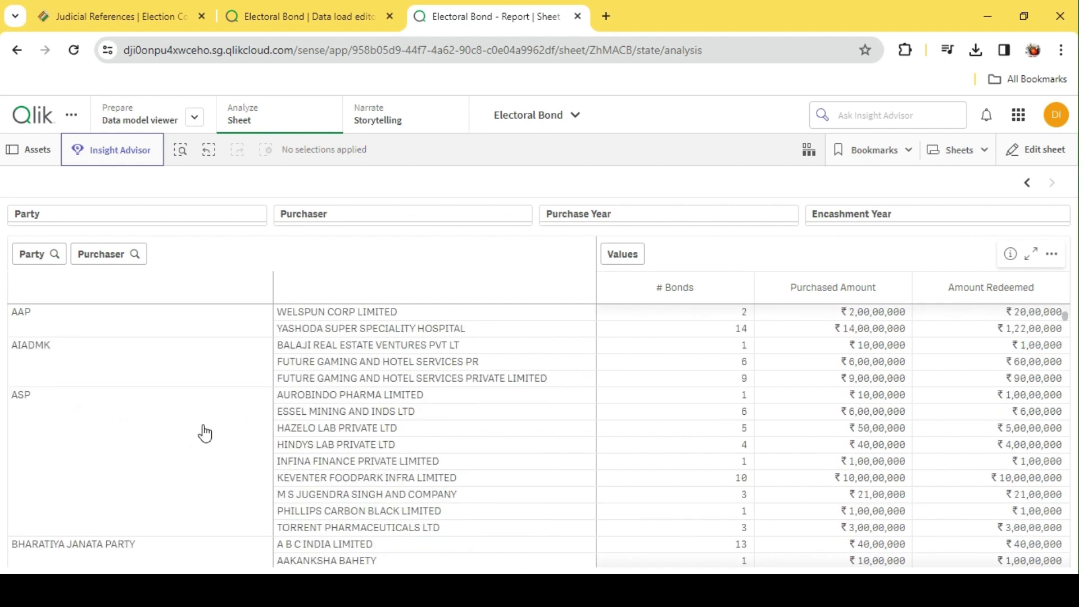
scroll(137, 443, "up", 5)
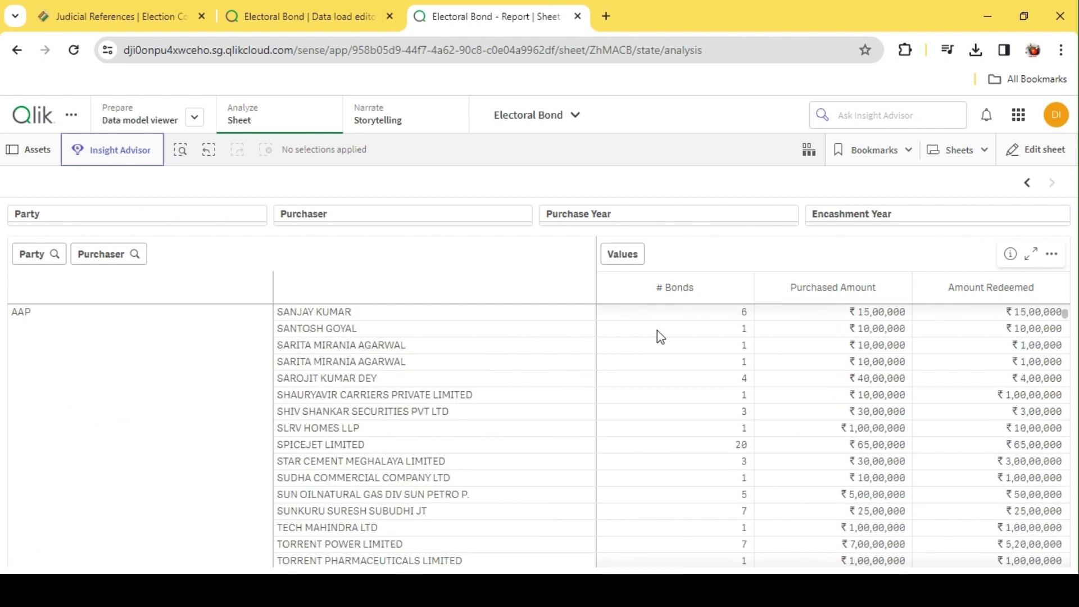
scroll(711, 385, "up", 6)
scroll(747, 354, "down", 4)
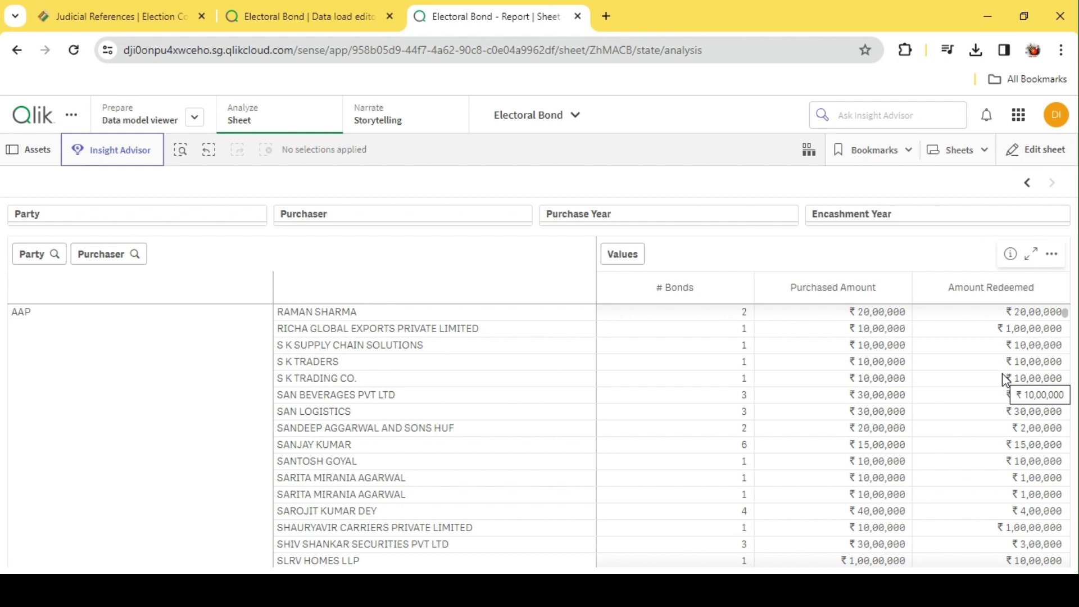
Step: Return to the Party Insights sheet
left_click(1028, 185)
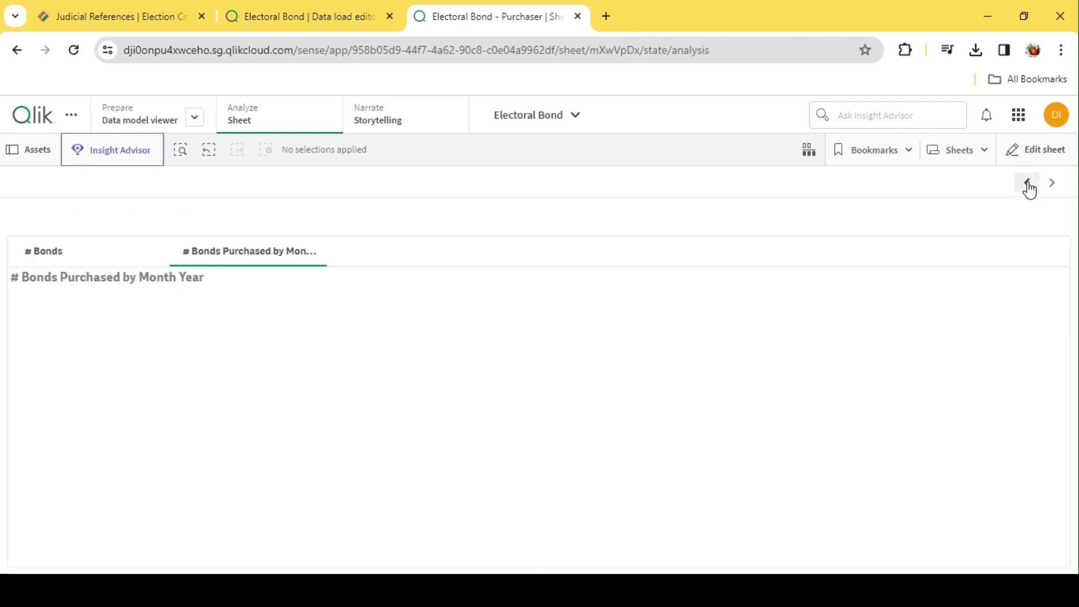
left_click(1028, 185)
left_click(1053, 185)
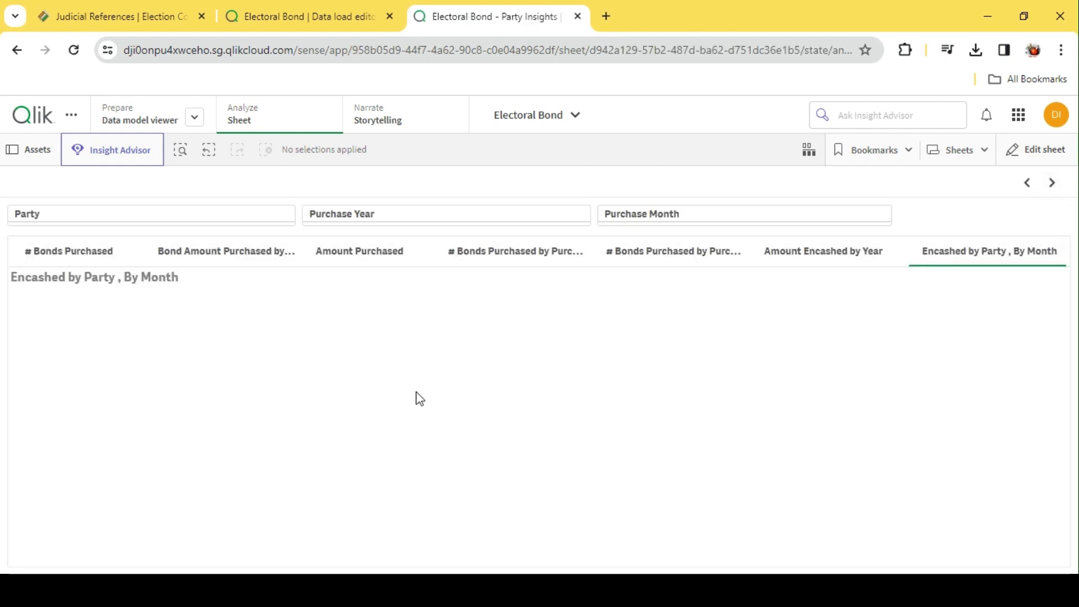
left_click(958, 149)
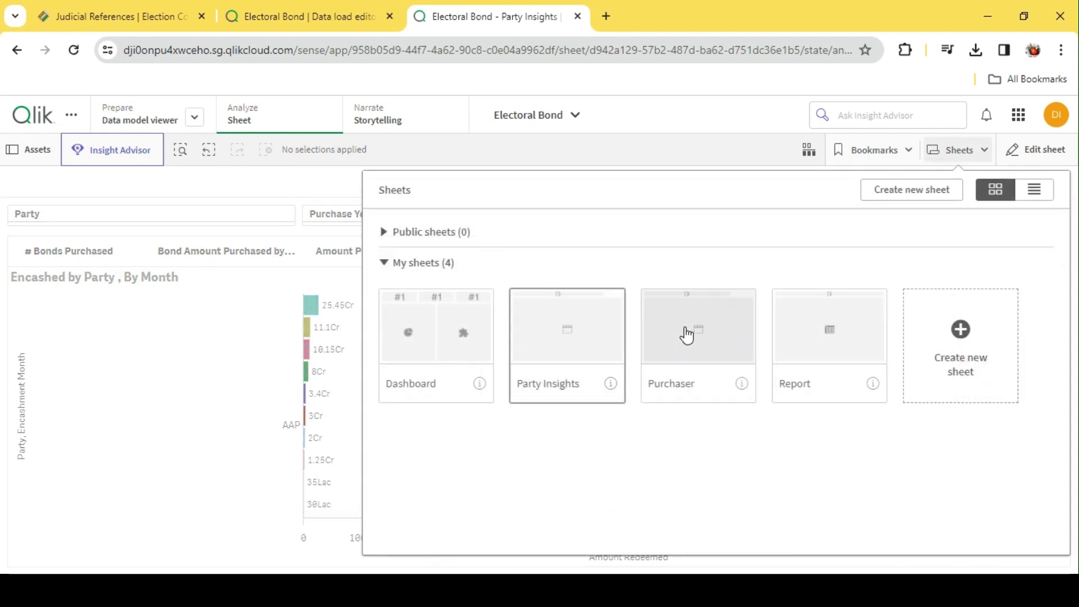
left_click(575, 347)
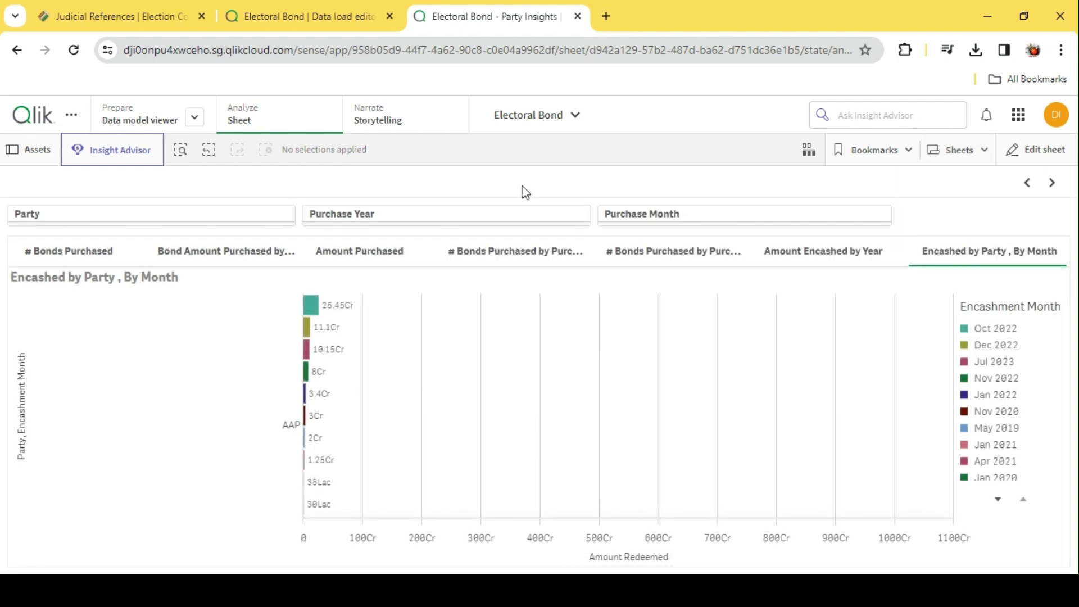
Step: Filter the Party Insights sheet to the party BHARATIYA JANATA PARTY
left_click(132, 218)
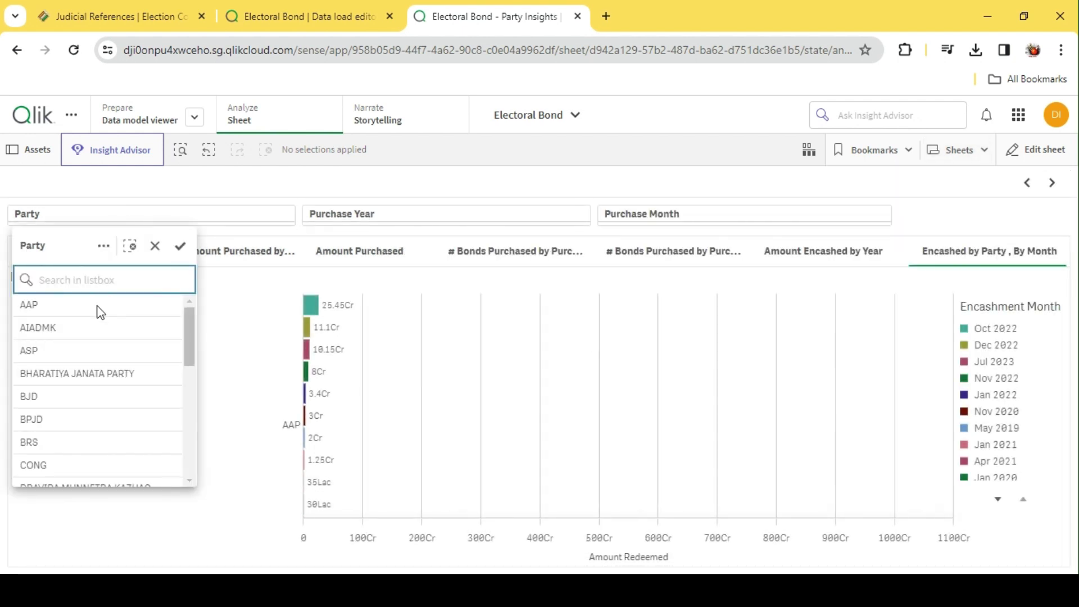
scroll(109, 388, "down", 3)
scroll(113, 416, "up", 3)
left_click(85, 375)
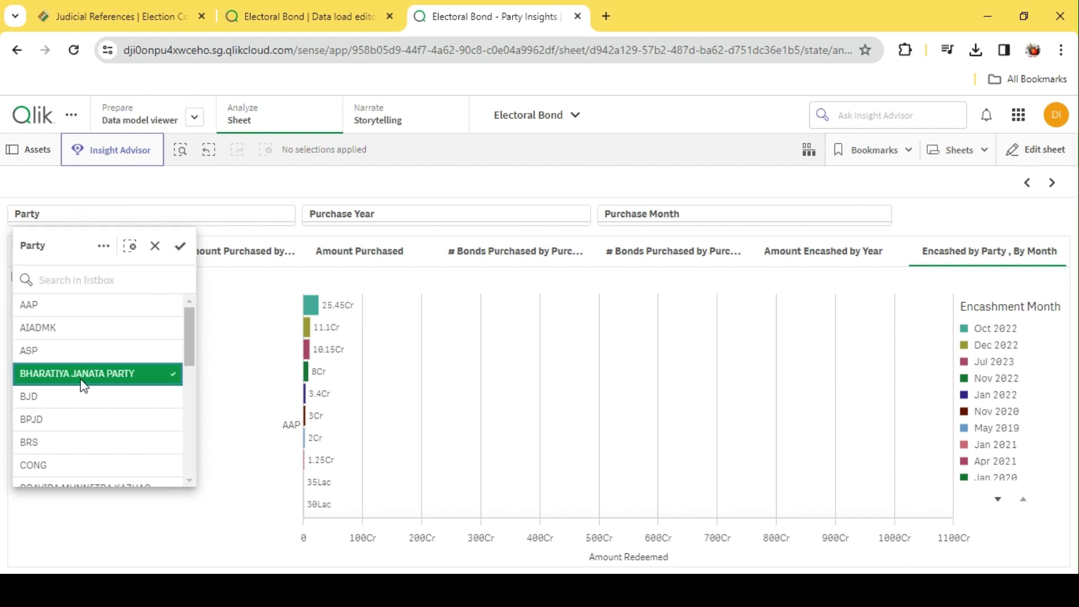
left_click(251, 189)
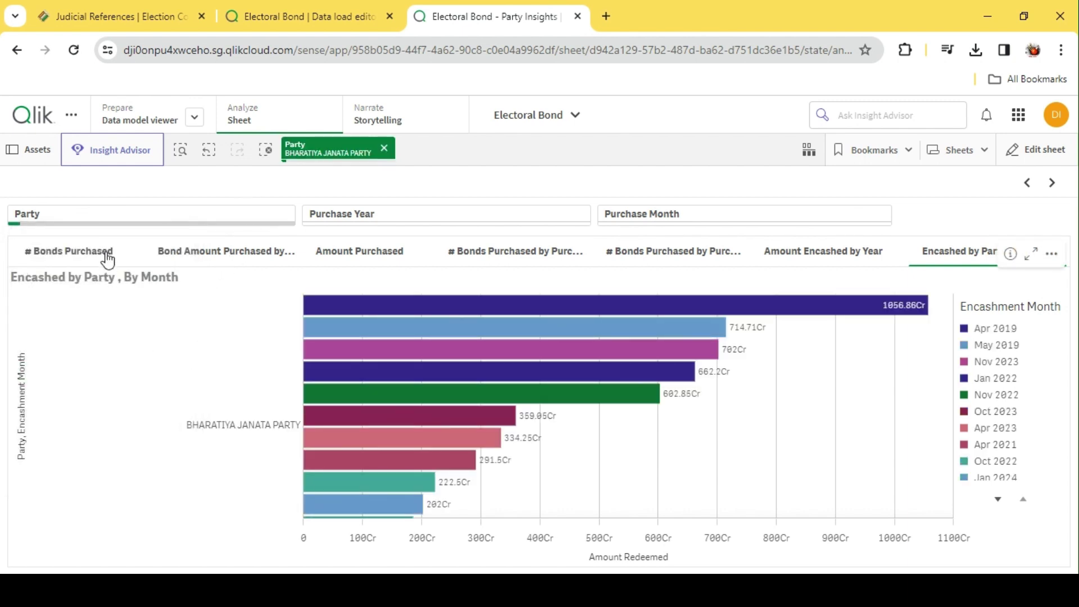
Step: Select and confirm Jul 2022 as the Purchase Month in the # Bonds Purchased by Month Year chart
left_click(90, 255)
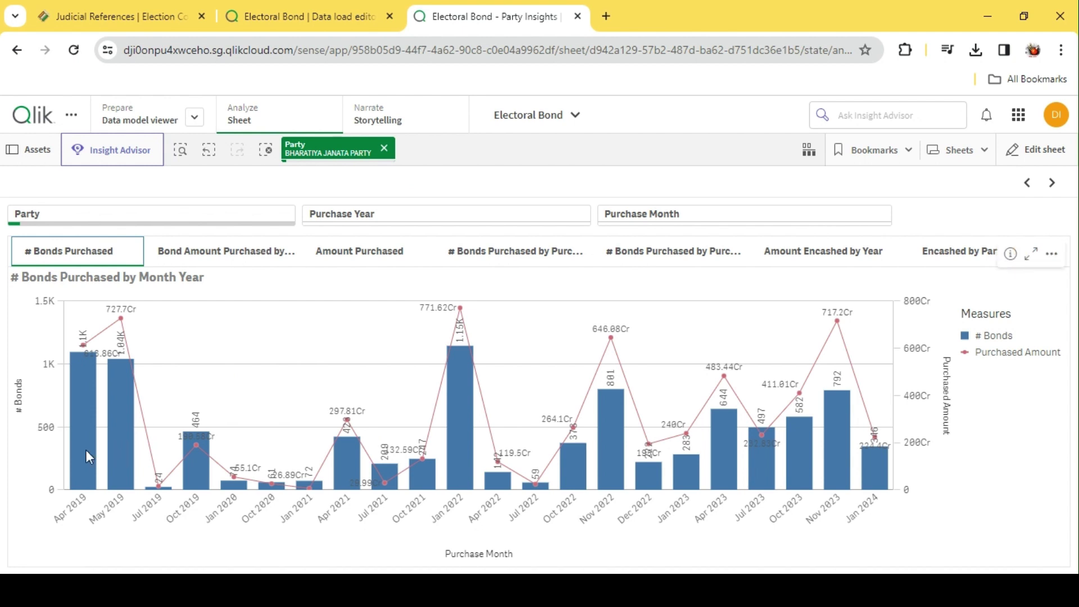
mouse_move(87, 427)
mouse_move(529, 510)
left_click(532, 506)
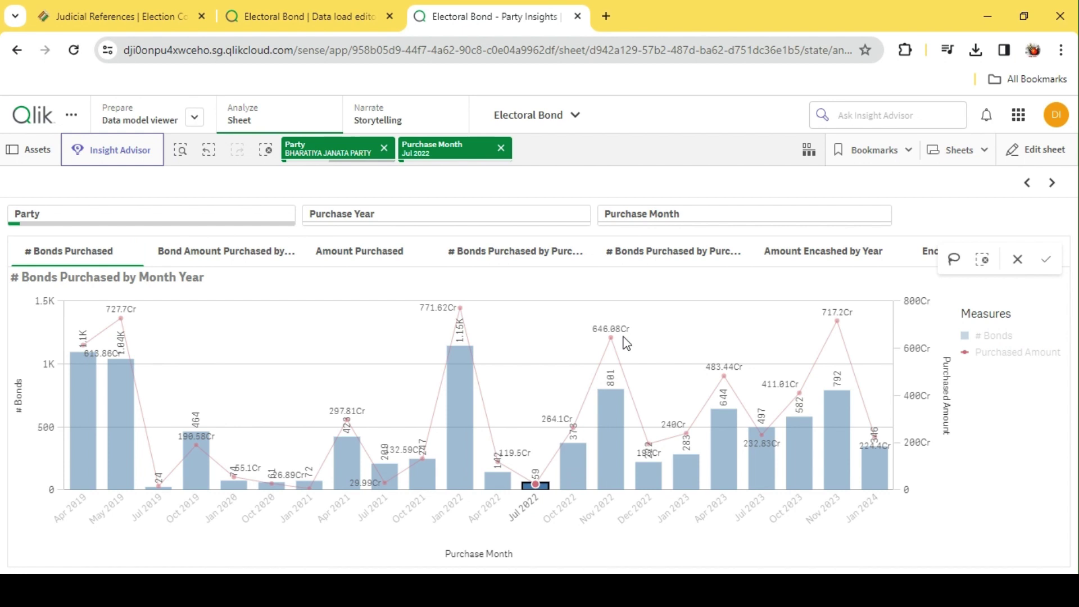
left_click(692, 180)
mouse_move(484, 542)
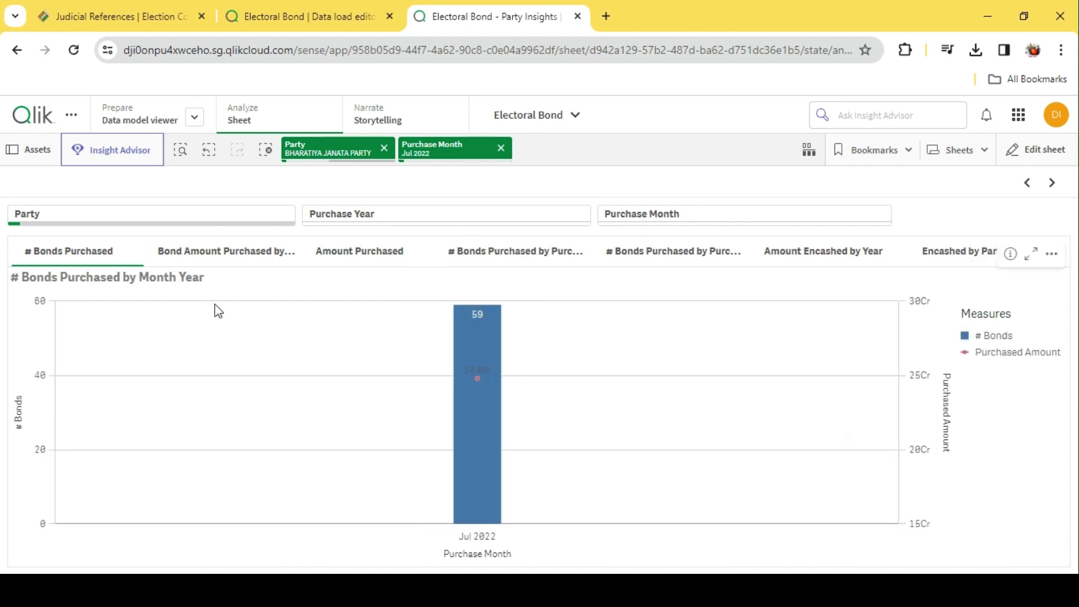
Step: Compare the Jul 2022 selection across the # Bonds Purchased, Bond Amount Purchased by Year and Amount Purchased by Month Year charts
left_click(229, 258)
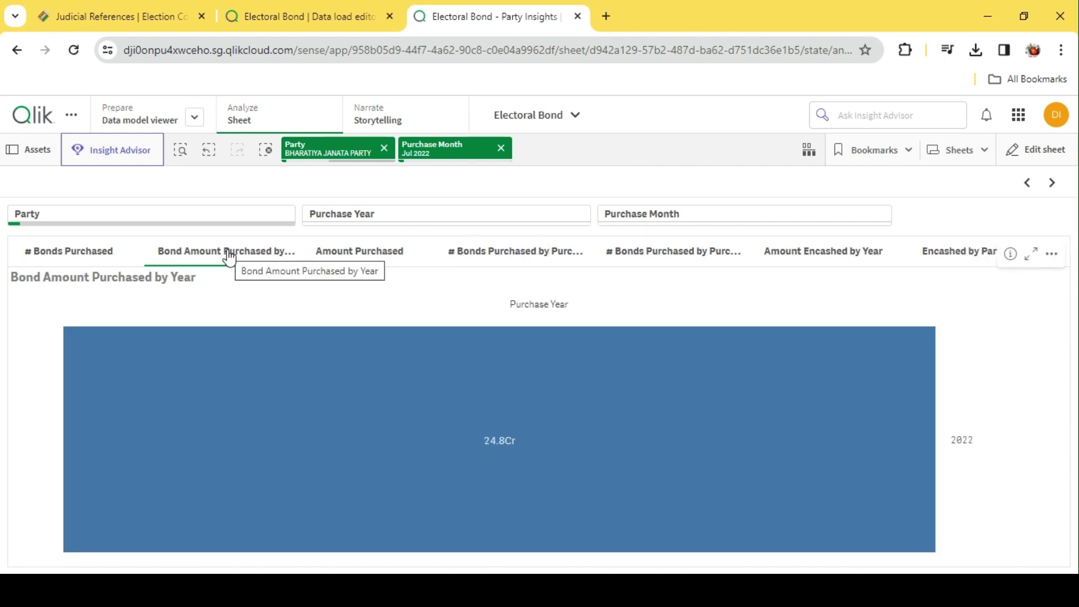
left_click(84, 251)
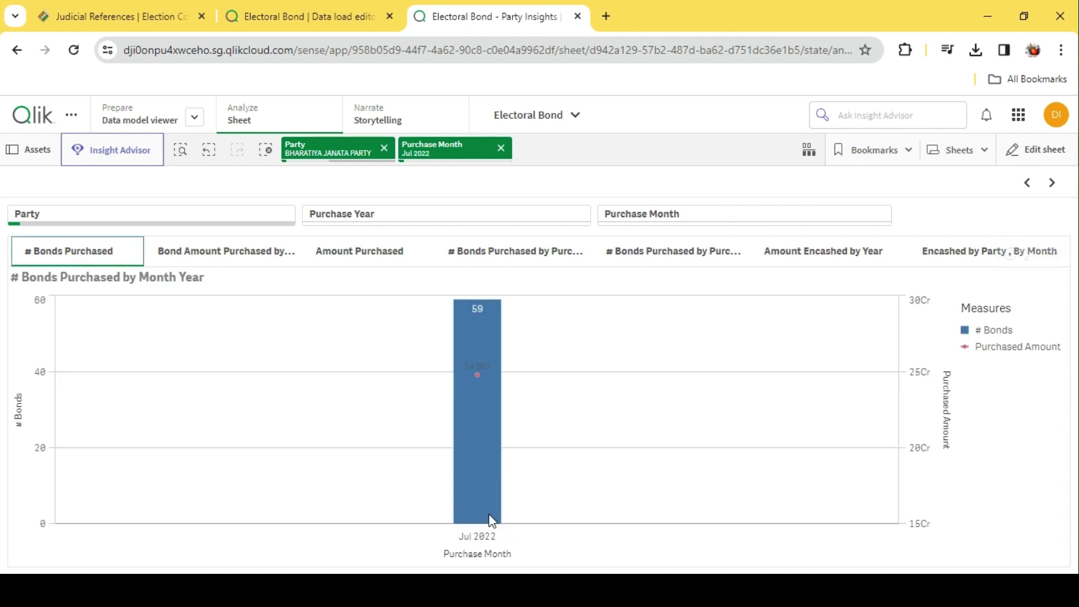
mouse_move(482, 467)
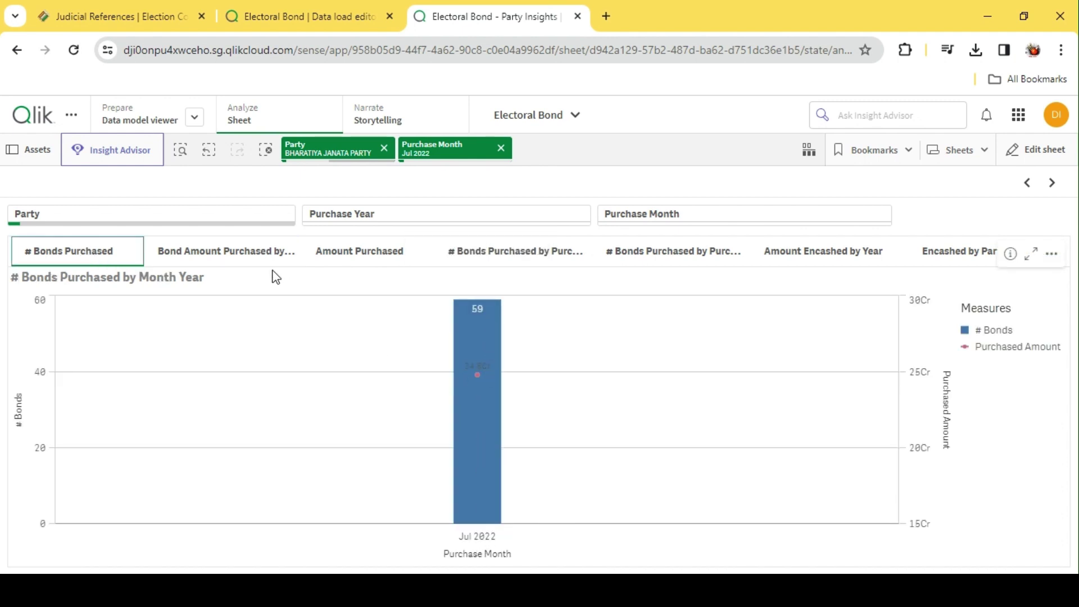
left_click(237, 254)
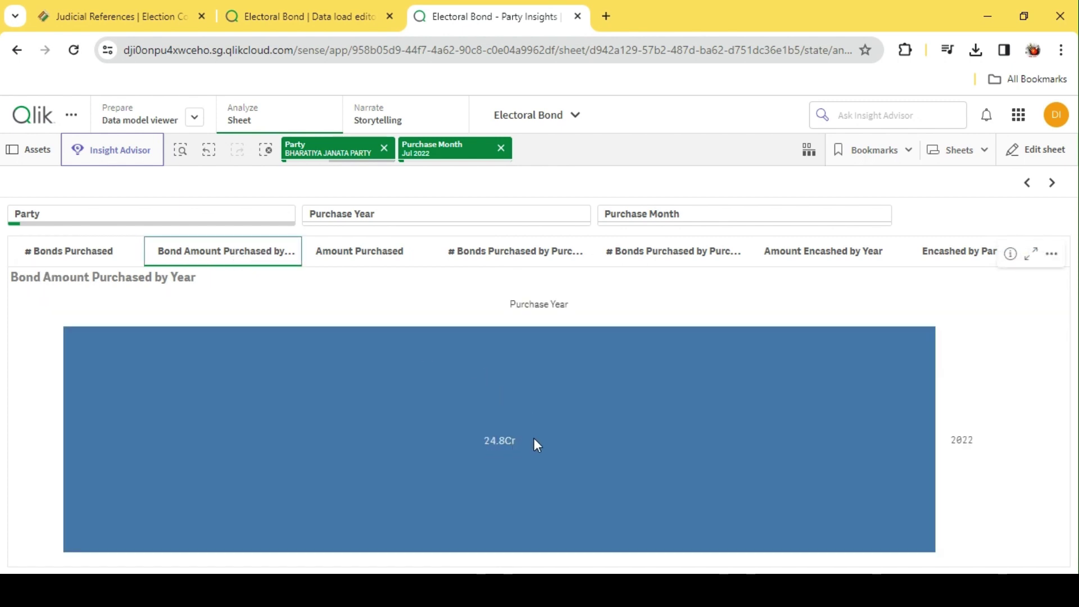
left_click(353, 262)
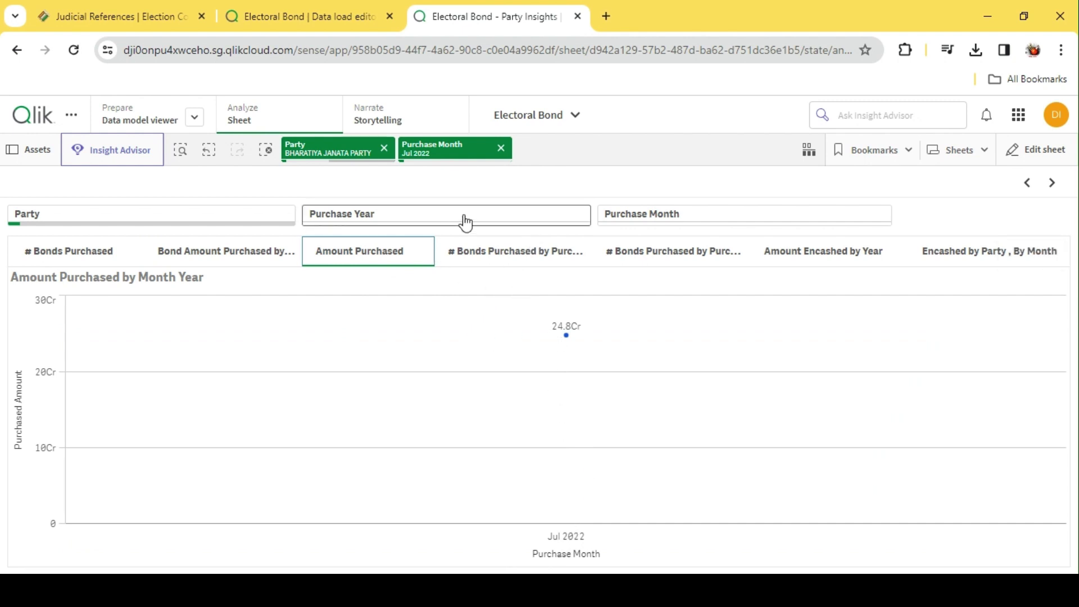
Step: Clear the Purchase Month selection and return to the # Bonds Purchased by Month Year chart
left_click(500, 148)
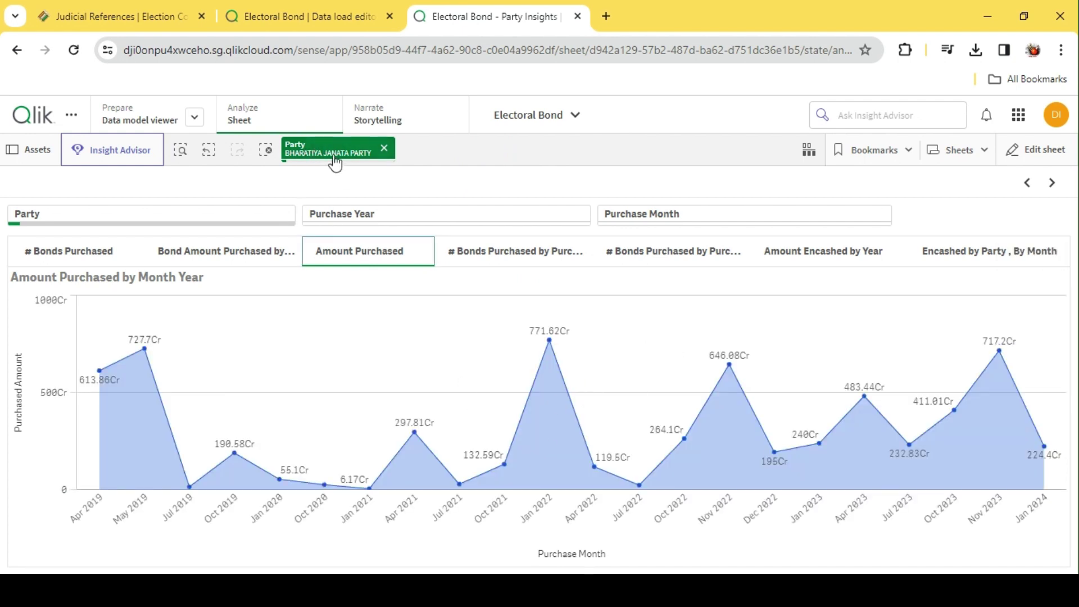
left_click(224, 249)
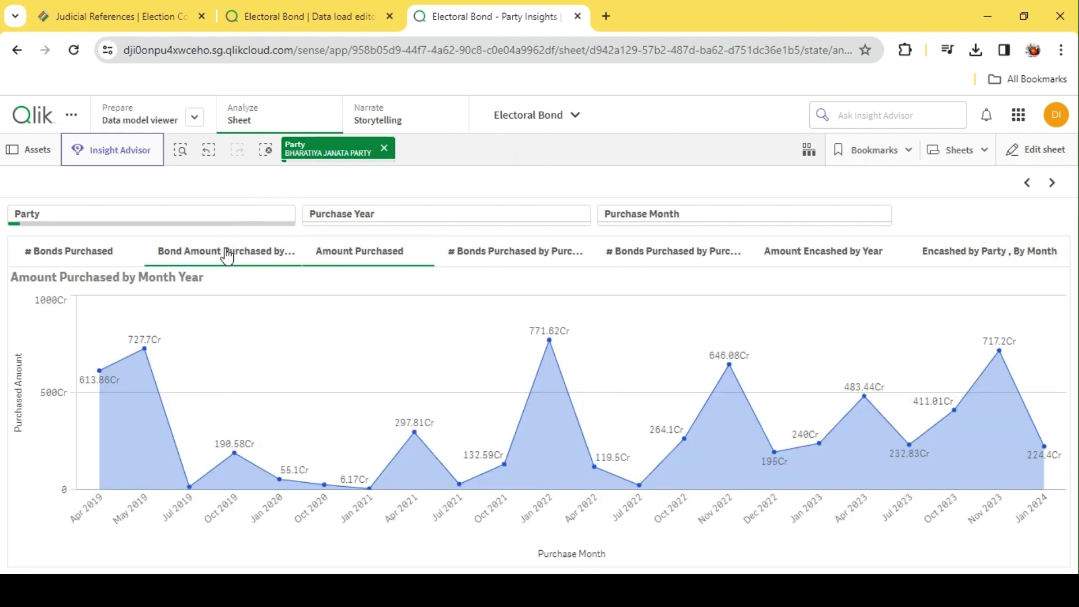
left_click(77, 250)
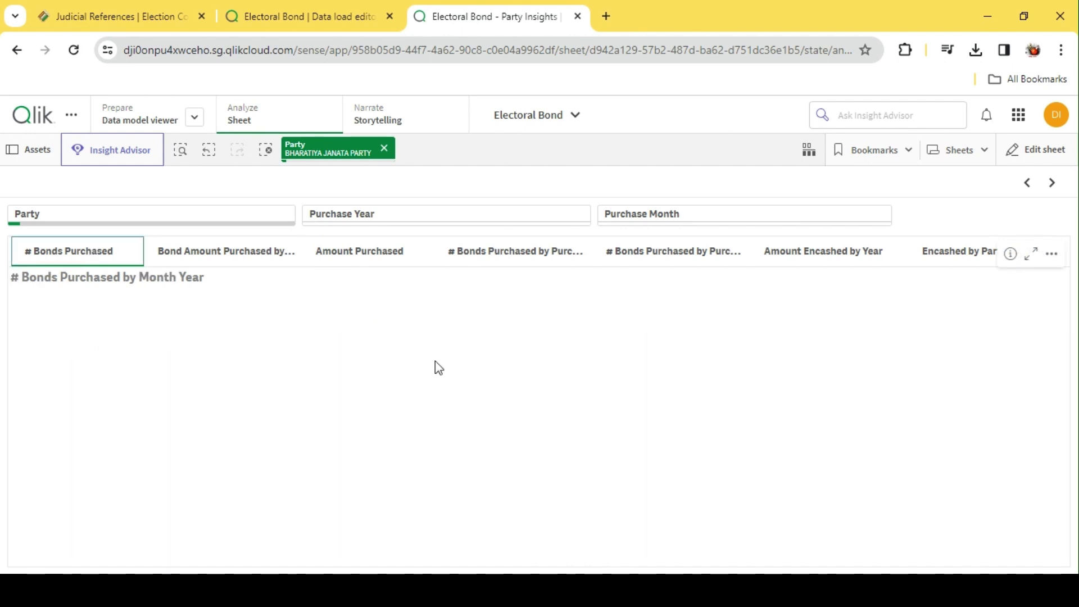
Step: Show the # Bonds Purchased by Purchaser chart and step back one selection to restore the Jul 2022 filter
left_click(509, 251)
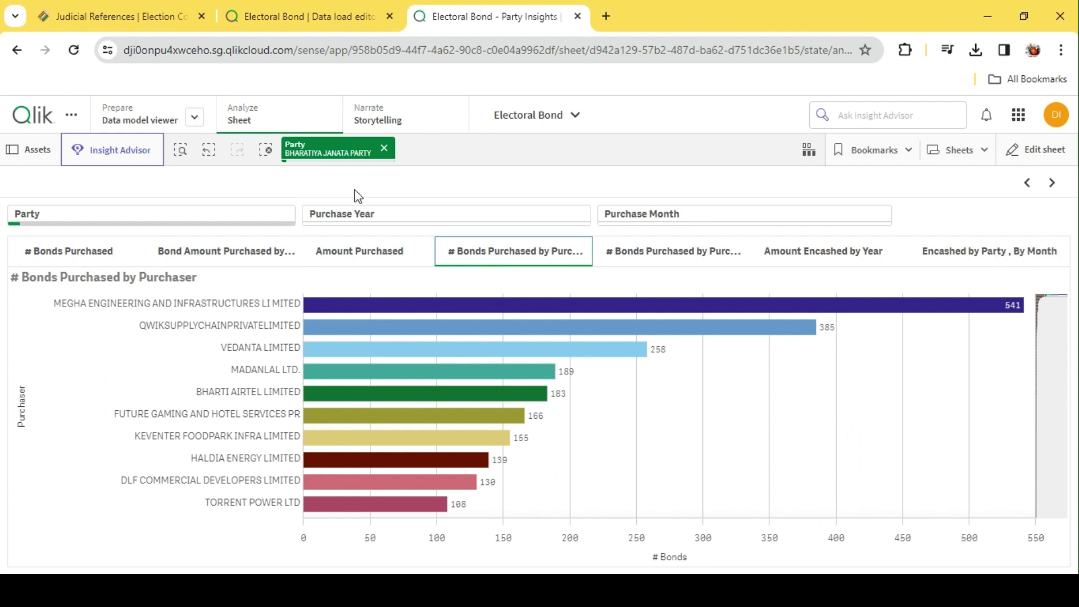
left_click(208, 149)
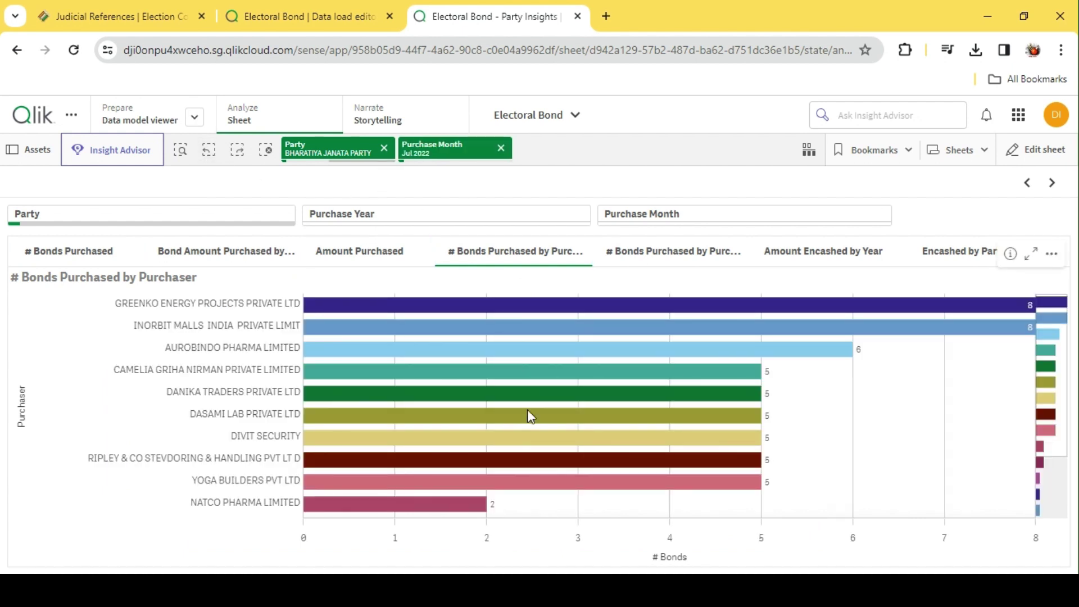
Step: Compare the Jul 2022 figures in the Amount Purchased, # Bonds Purchased by Purchaser and # Bonds Purchased by Purchaser by Month charts
left_click(371, 250)
left_click(514, 257)
left_click(686, 251)
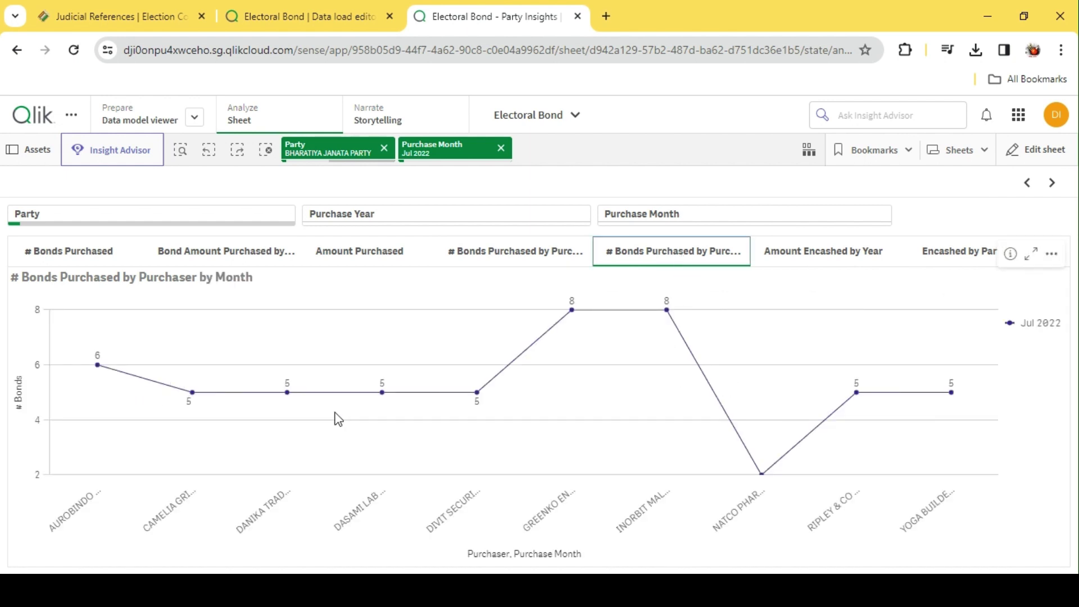
left_click(518, 254)
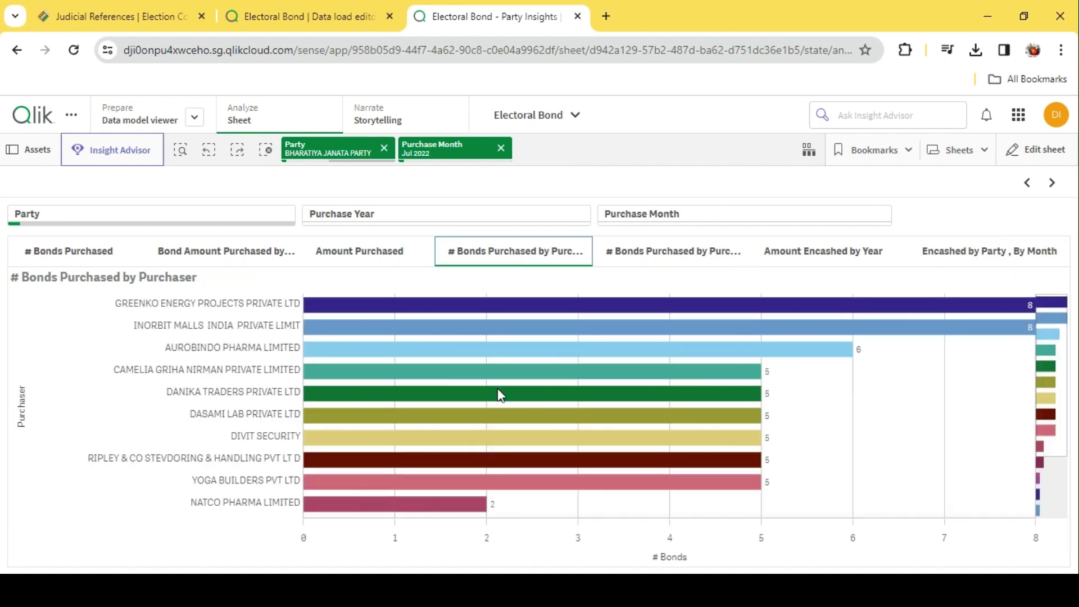
left_click(695, 260)
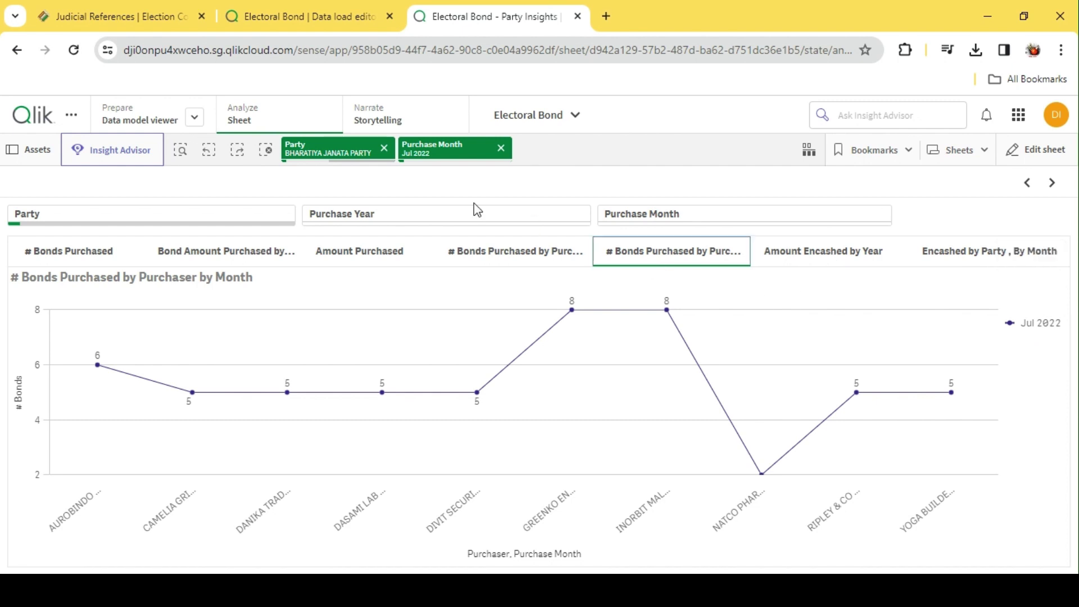
left_click(483, 260)
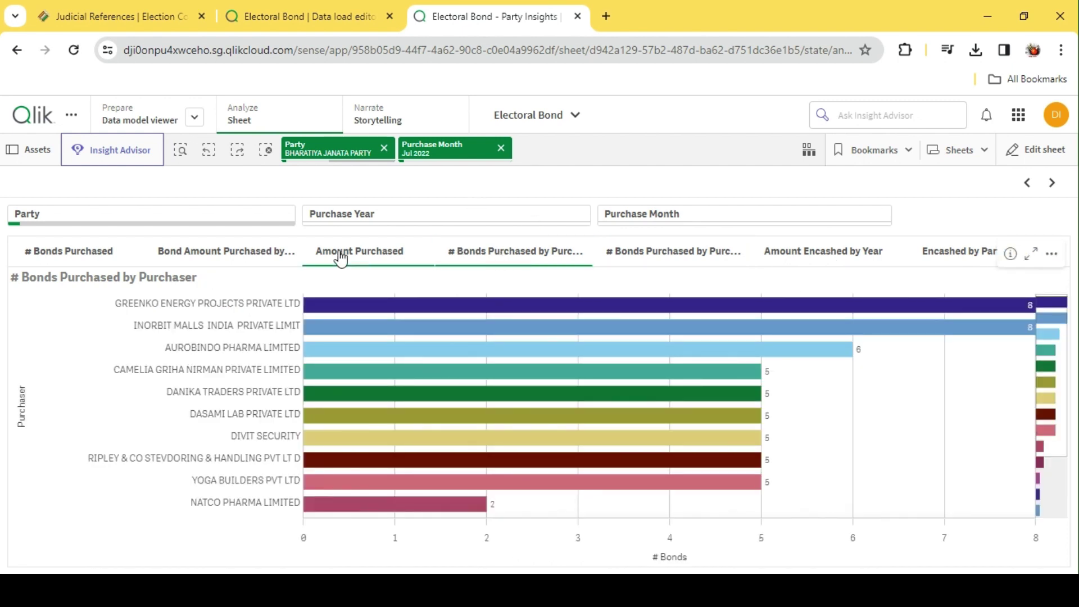
Step: Check the Jul 2022 bar in # Bonds Purchased by Month Year against the yearly amount and the two purchaser charts
left_click(341, 257)
left_click(241, 254)
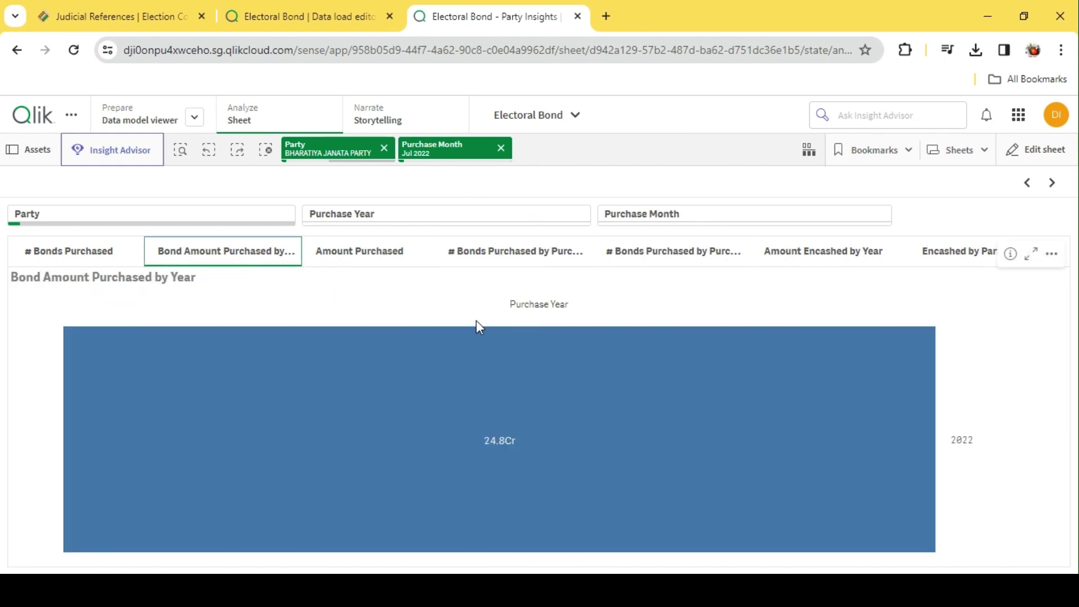
left_click(75, 247)
mouse_move(478, 318)
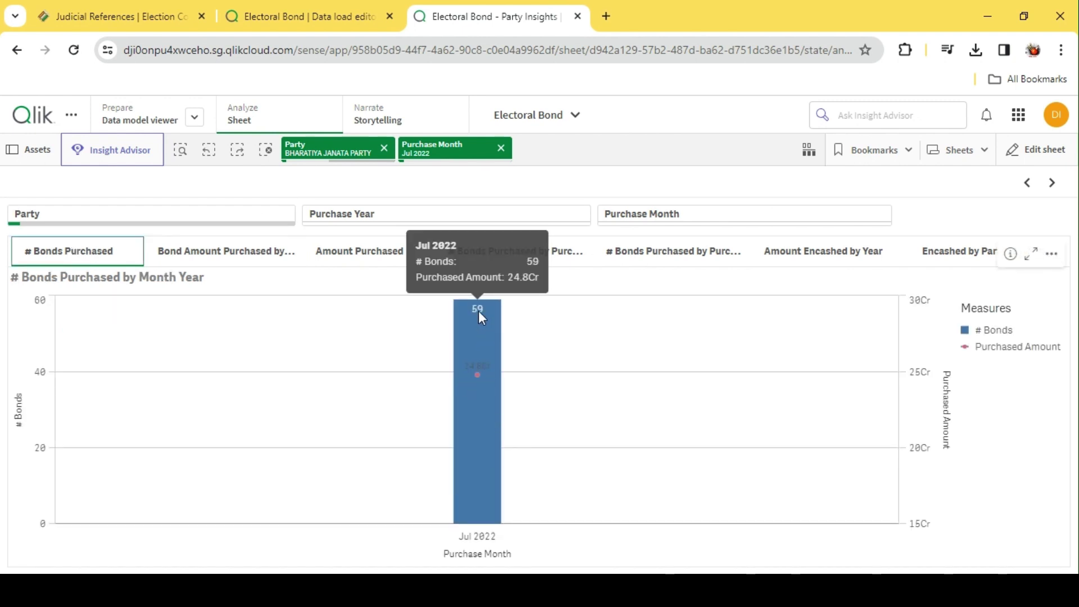
left_click(546, 257)
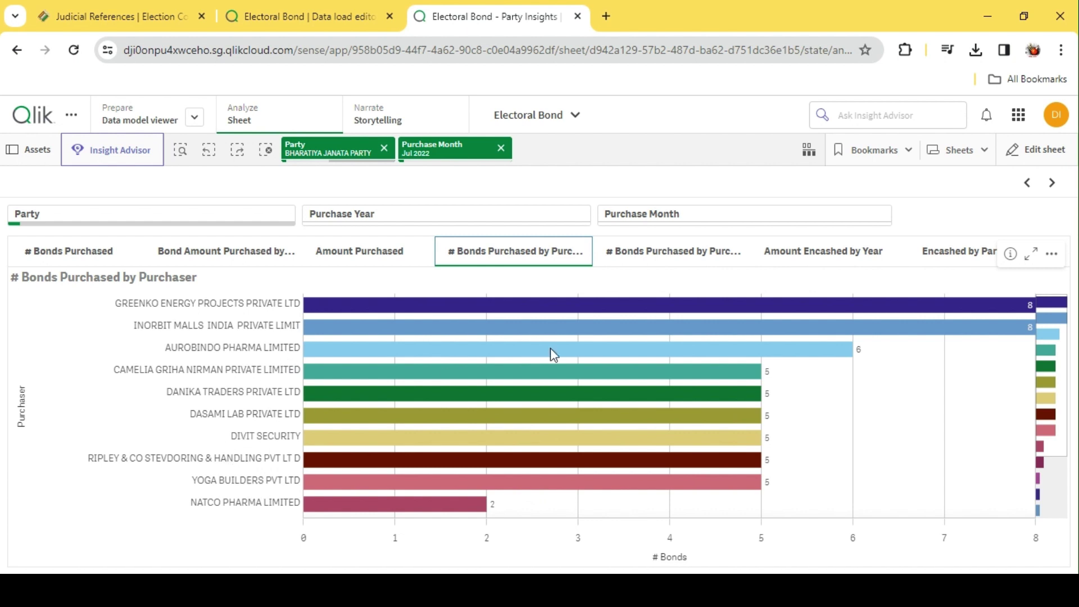
left_click(677, 257)
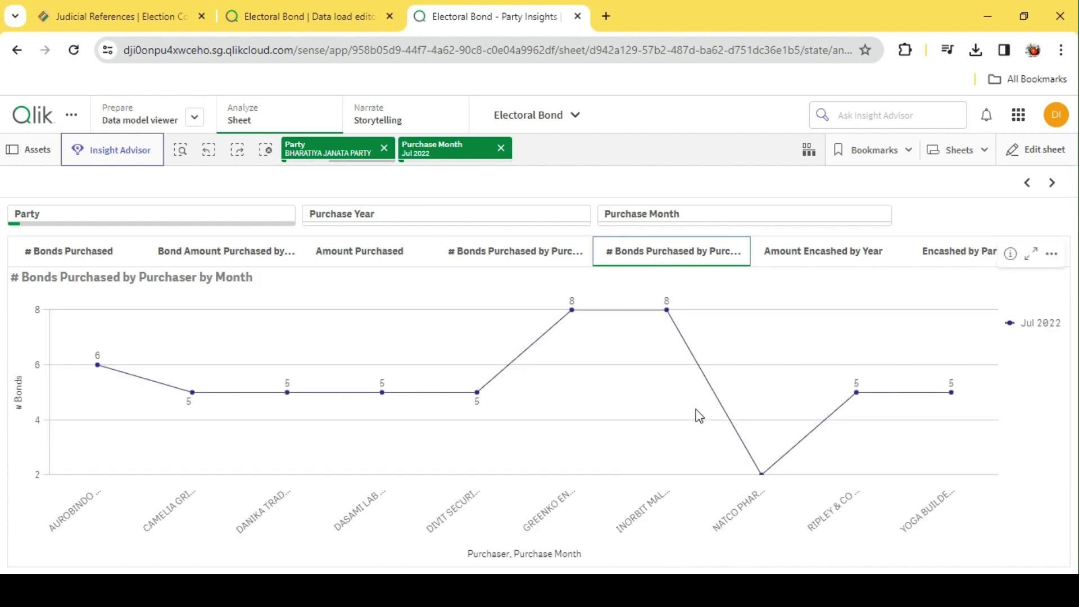
Step: Compare Amount Encashed by Year with Bond Amount Purchased by Year, and show the Encashed by Party, By Month chart
left_click(792, 263)
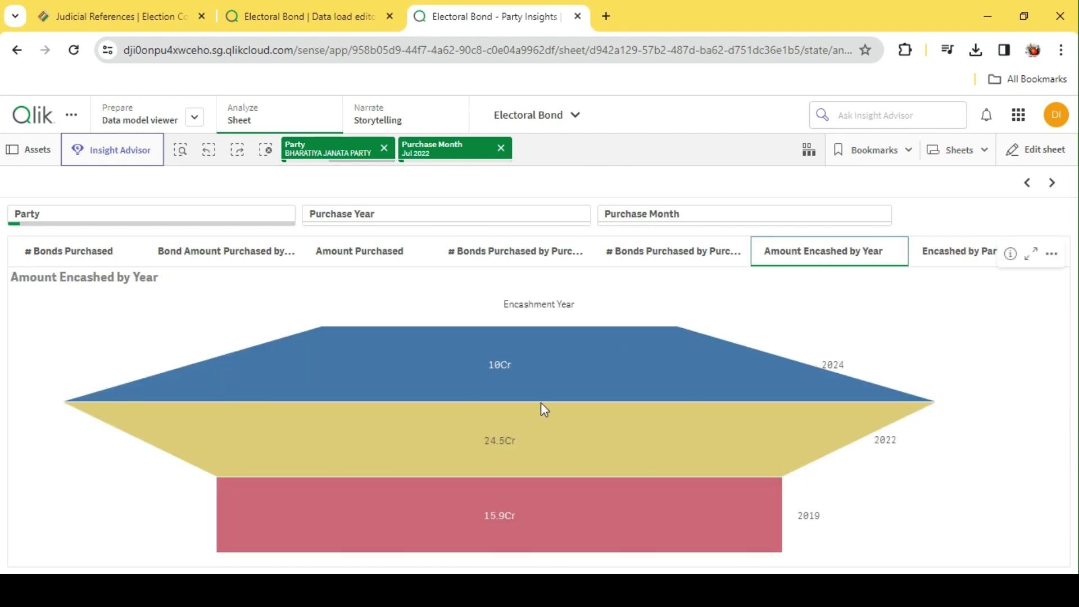
left_click(201, 252)
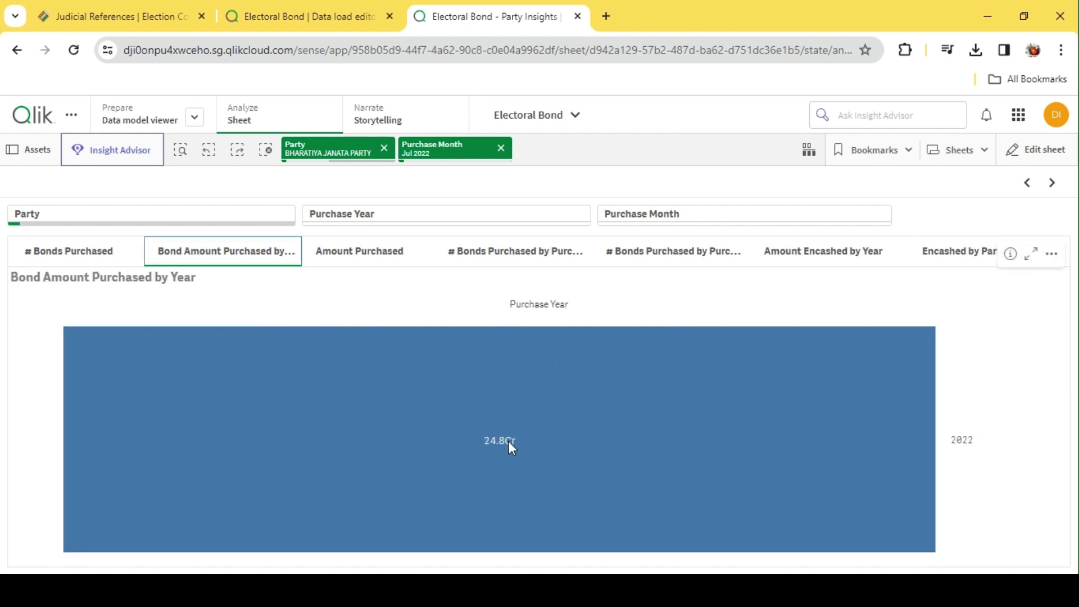
left_click(843, 253)
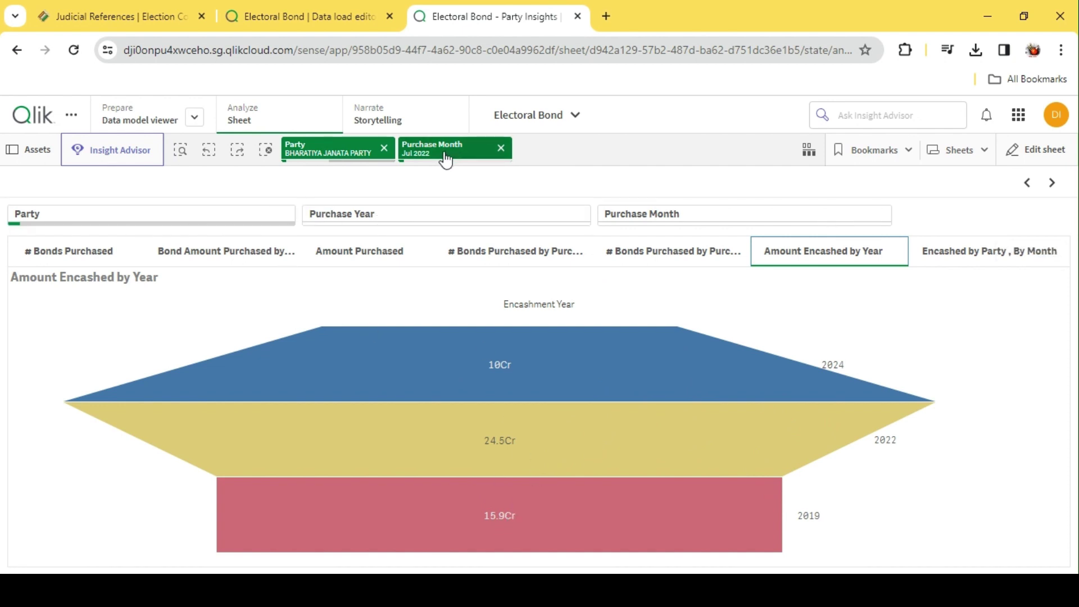
left_click(955, 264)
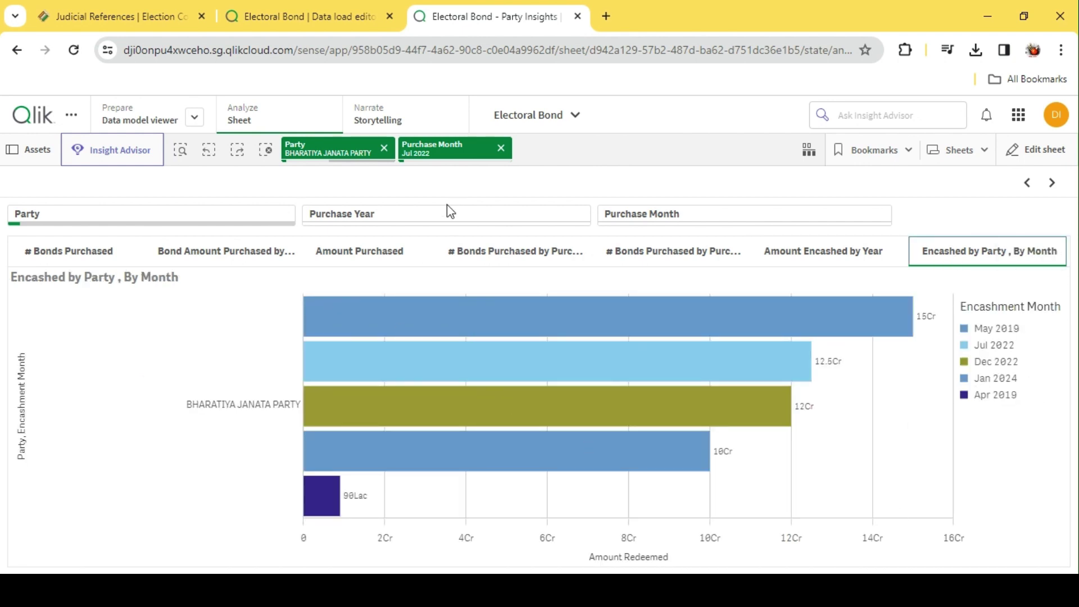
Step: View the available values in the Party and Purchase Year filters without changing the selection
left_click(140, 227)
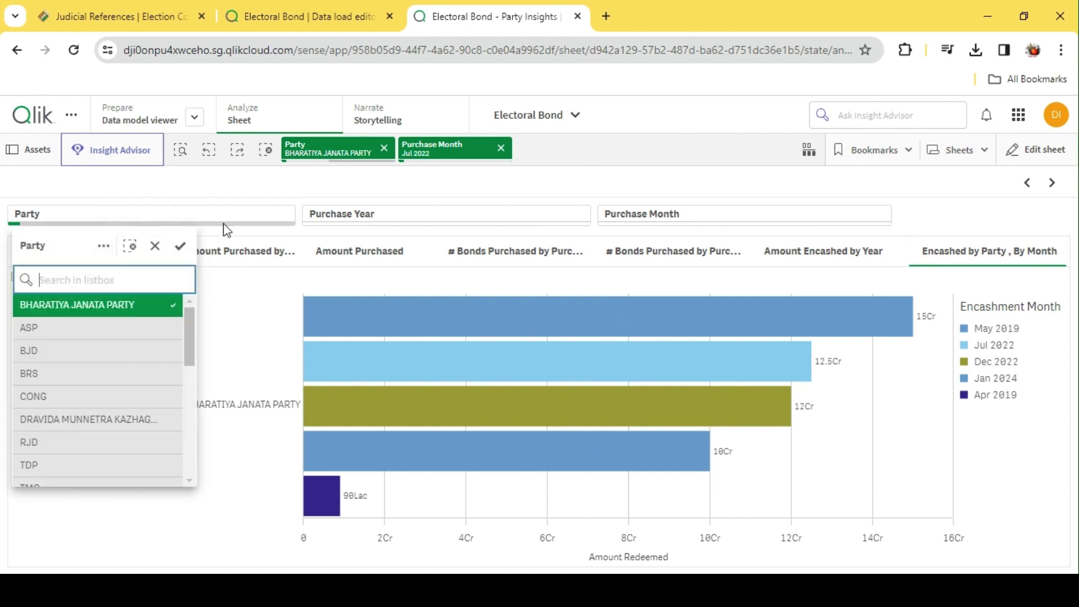
left_click(357, 225)
left_click(357, 225)
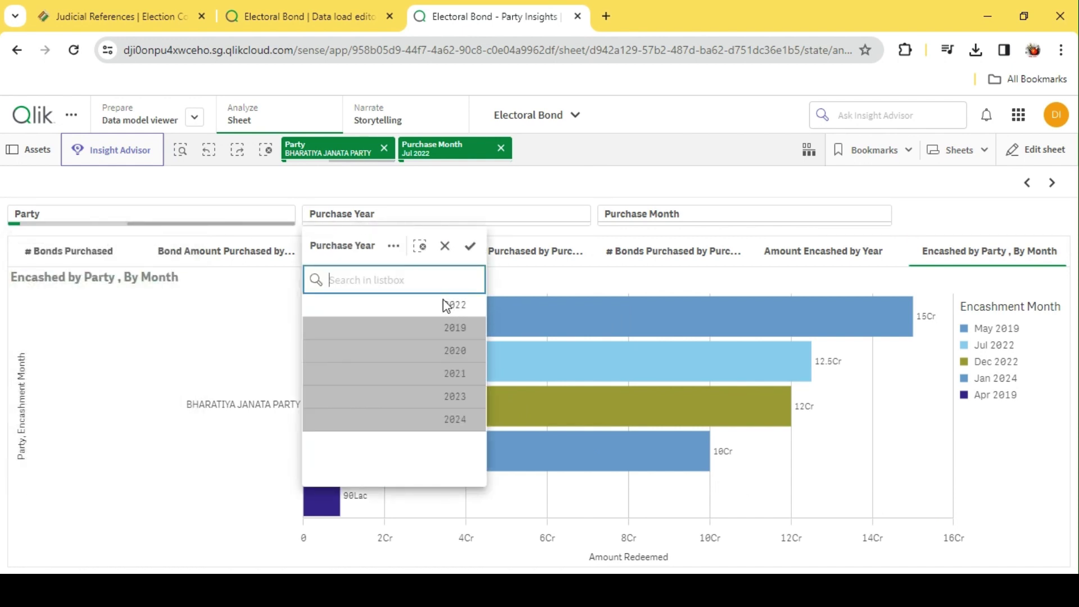
left_click(519, 190)
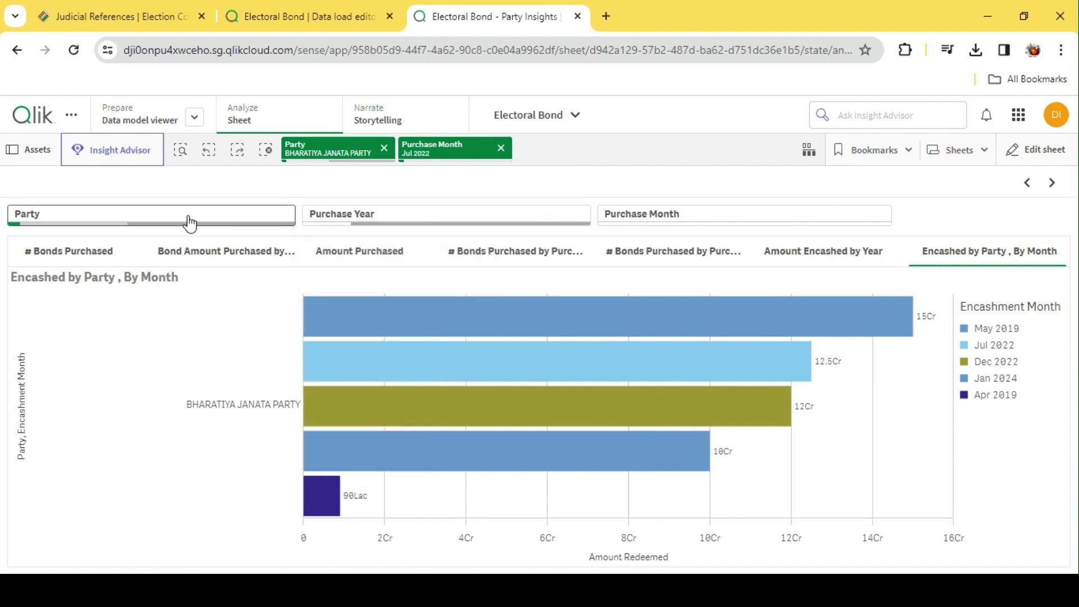
Step: Replace BHARATIYA JANATA PARTY with CONG in the Party filter
left_click(160, 215)
left_click(106, 305)
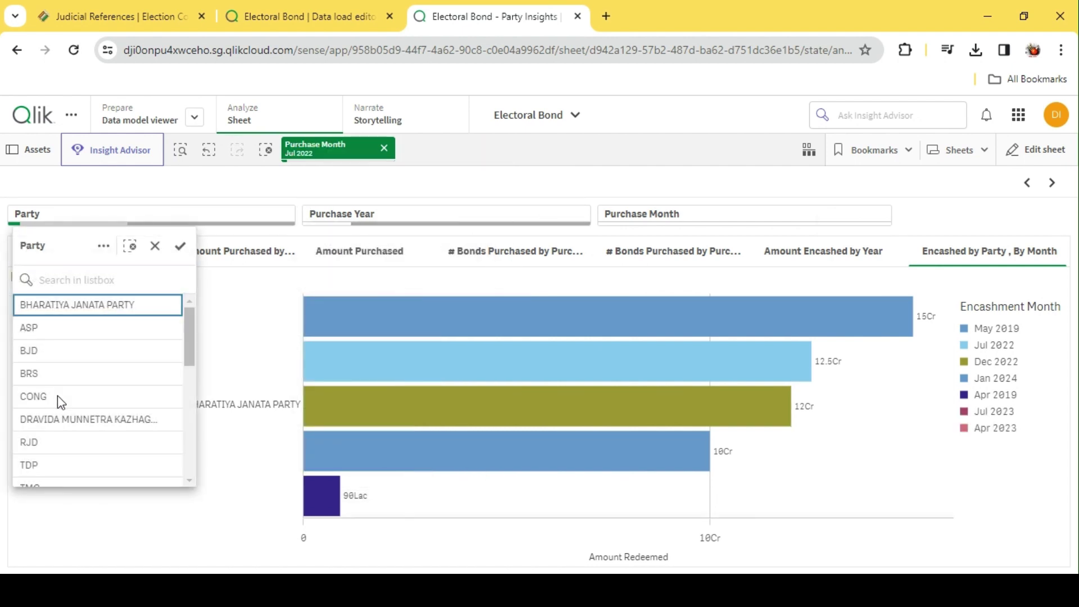
left_click(57, 396)
left_click(343, 200)
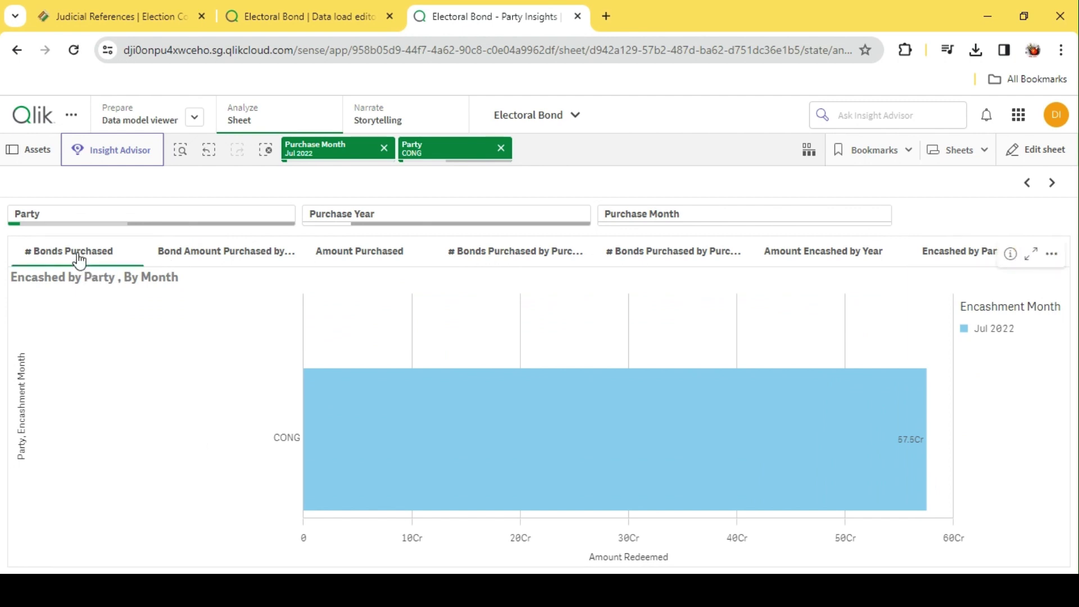
Step: Show the # Bonds Purchased chart and add DRAVIDA MUNNETRA KAZHAGAM (DMK) to the Party selection
left_click(79, 258)
left_click(201, 221)
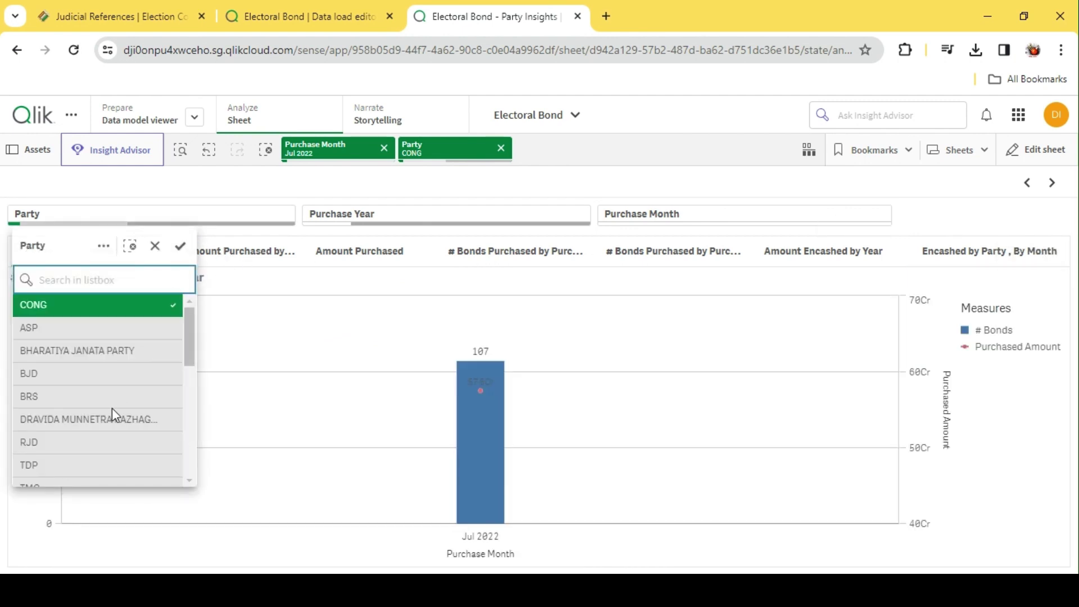
left_click(85, 419)
left_click(320, 188)
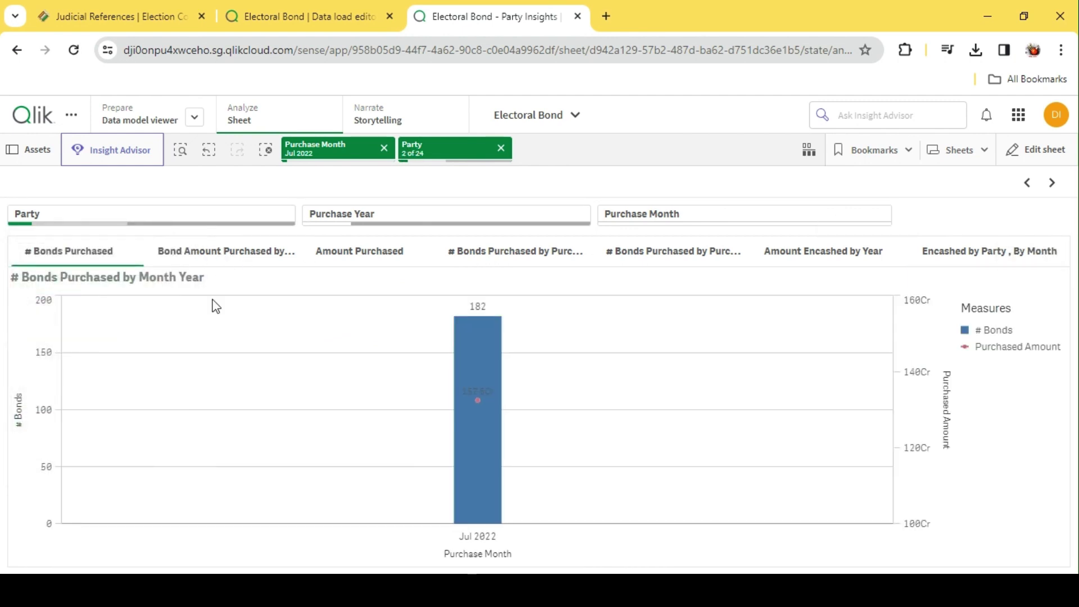
Step: Review the remaining purchase, purchaser and encashment charts for the two selected parties, ending on Encashed by Party, By Month
left_click(227, 256)
left_click(361, 260)
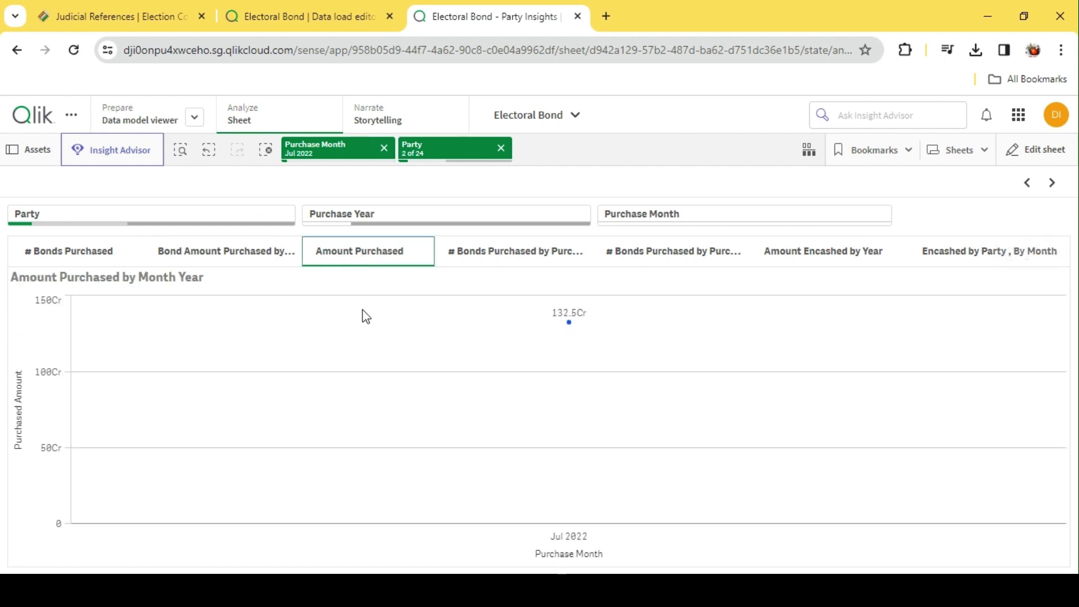
left_click(515, 257)
scroll(368, 366, "down", 1)
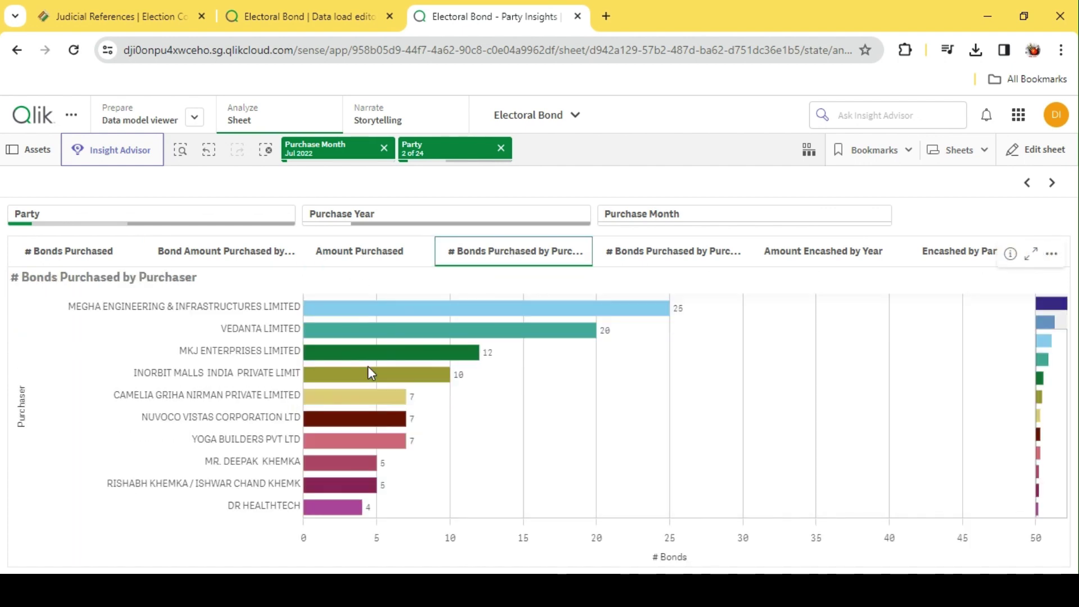
scroll(381, 383, "up", 1)
left_click(680, 256)
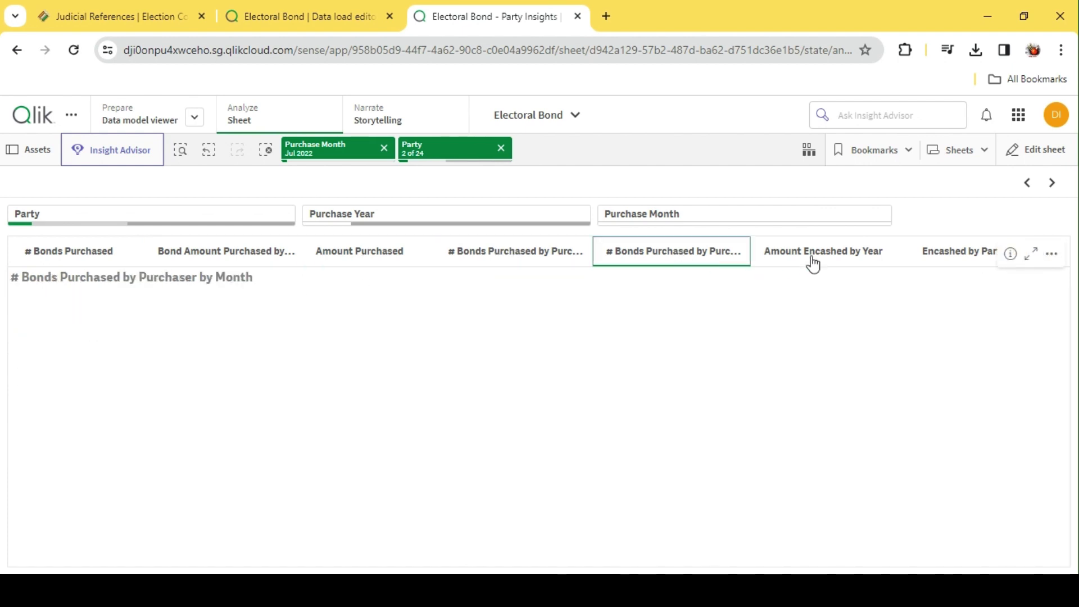
left_click(834, 262)
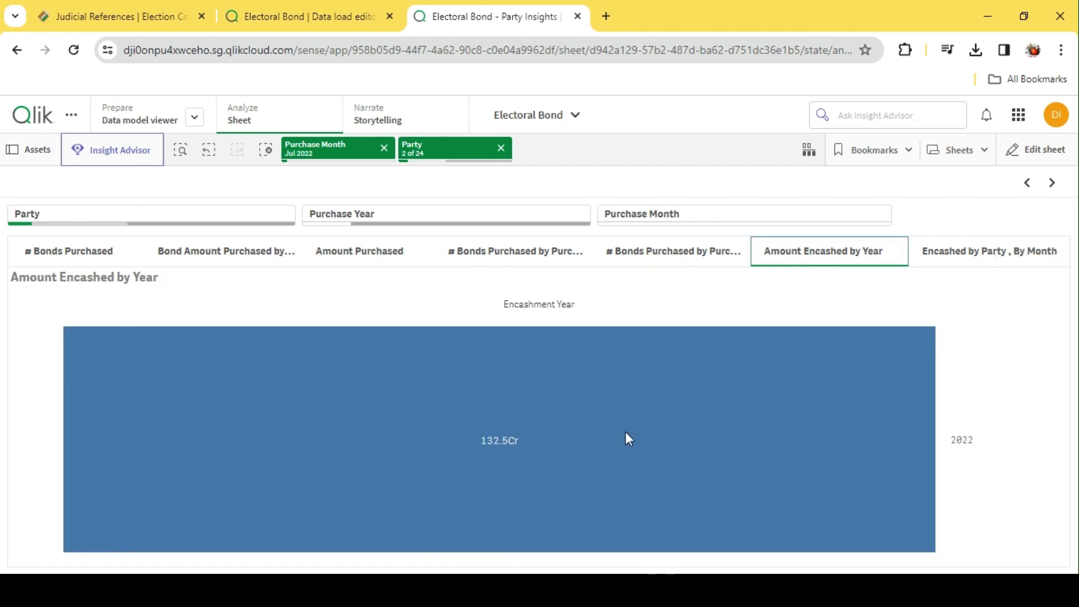
left_click(935, 264)
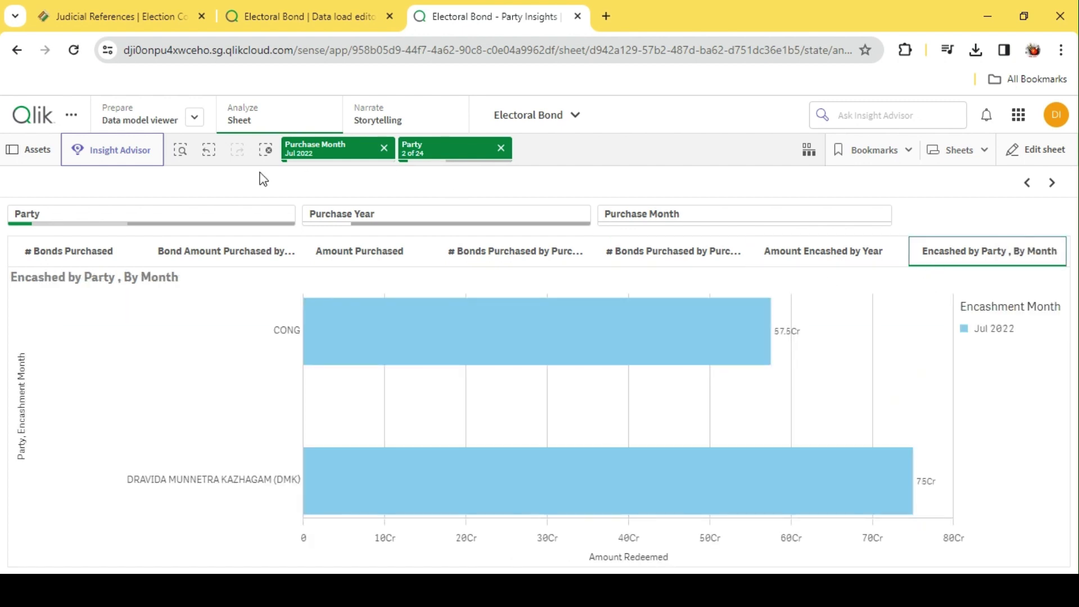
Step: Clear all selections and go to the Purchaser sheet
left_click(265, 149)
left_click(1051, 183)
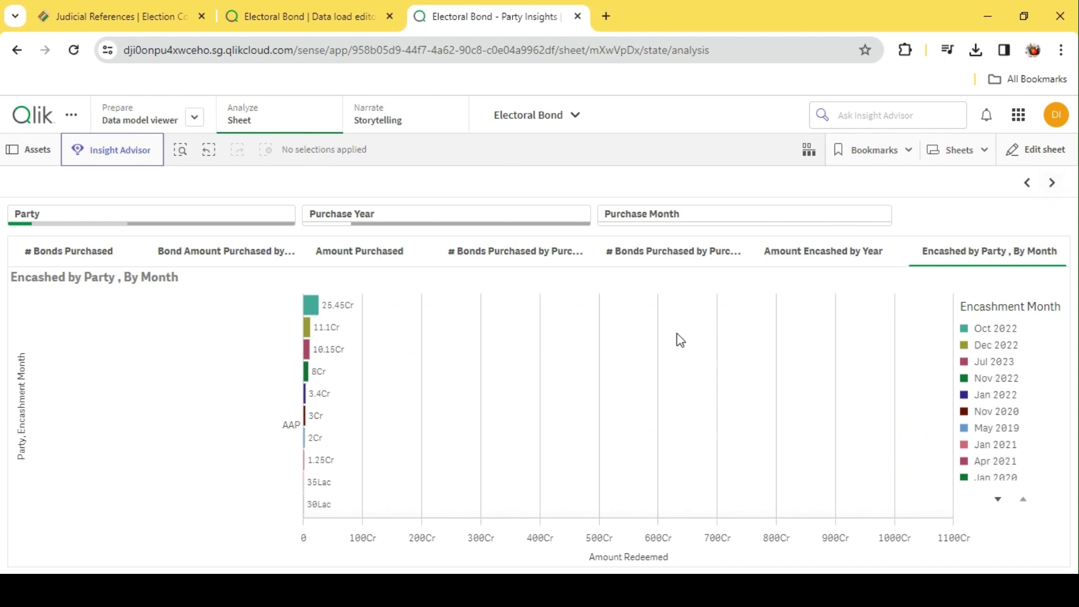
Step: Search the Purchaser filter for "future" and select all matching FUTURE GAMING AND HOTEL purchasers
left_click(70, 217)
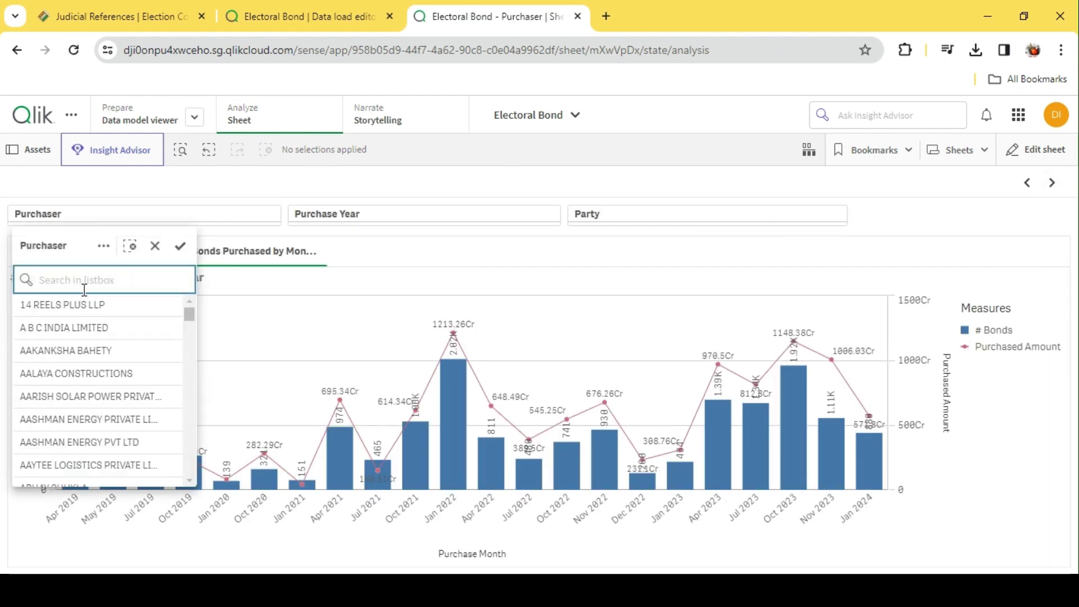
type("future")
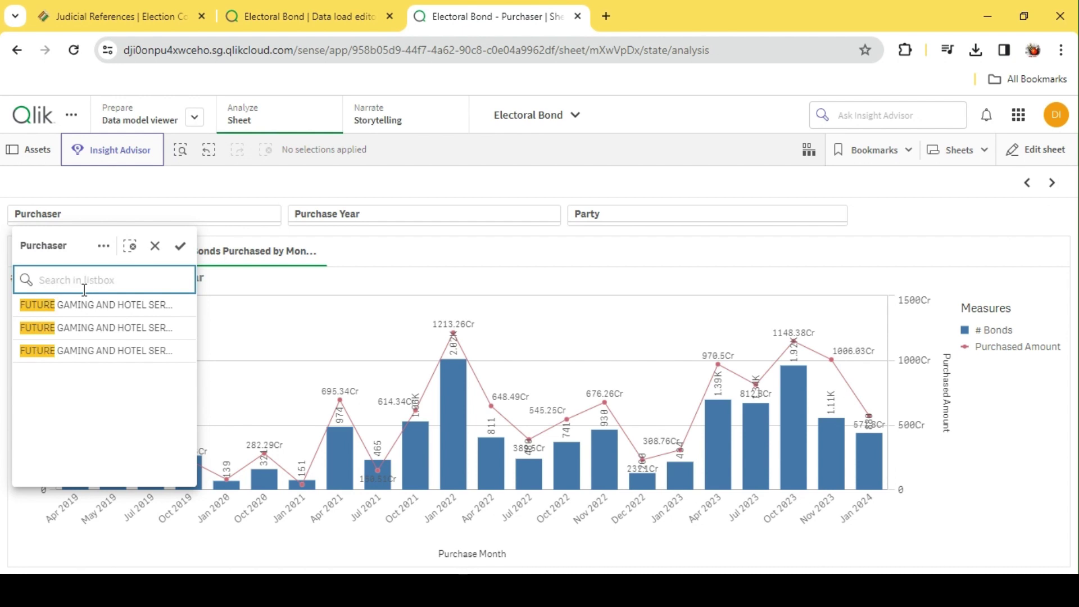
key("Return")
left_click(241, 176)
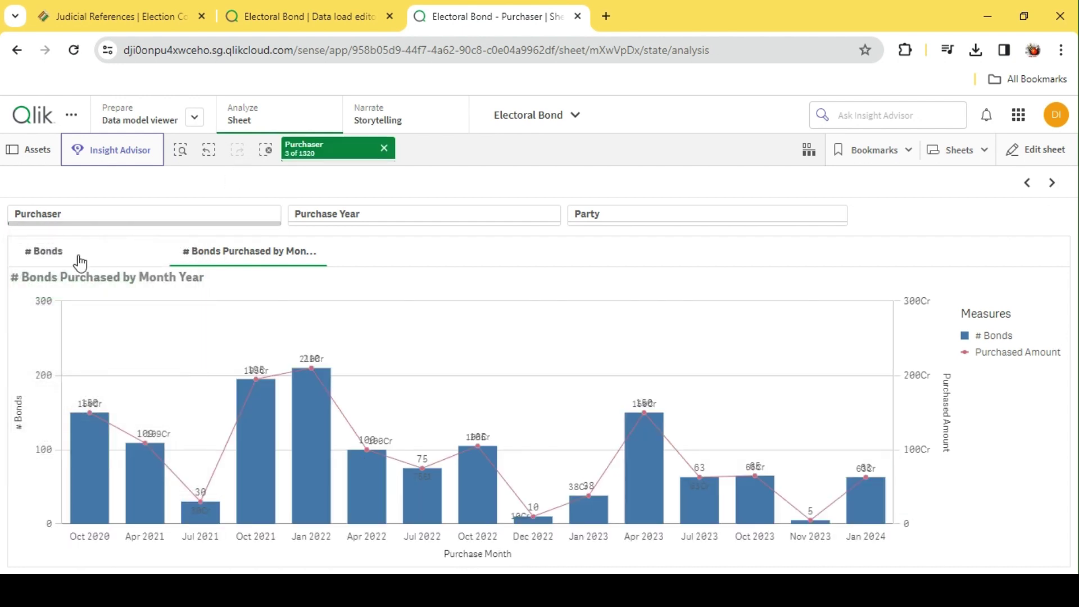
Step: Show the # Bonds and Purchased Amount by Party chart and examine its party bars for the selected purchasers
left_click(47, 253)
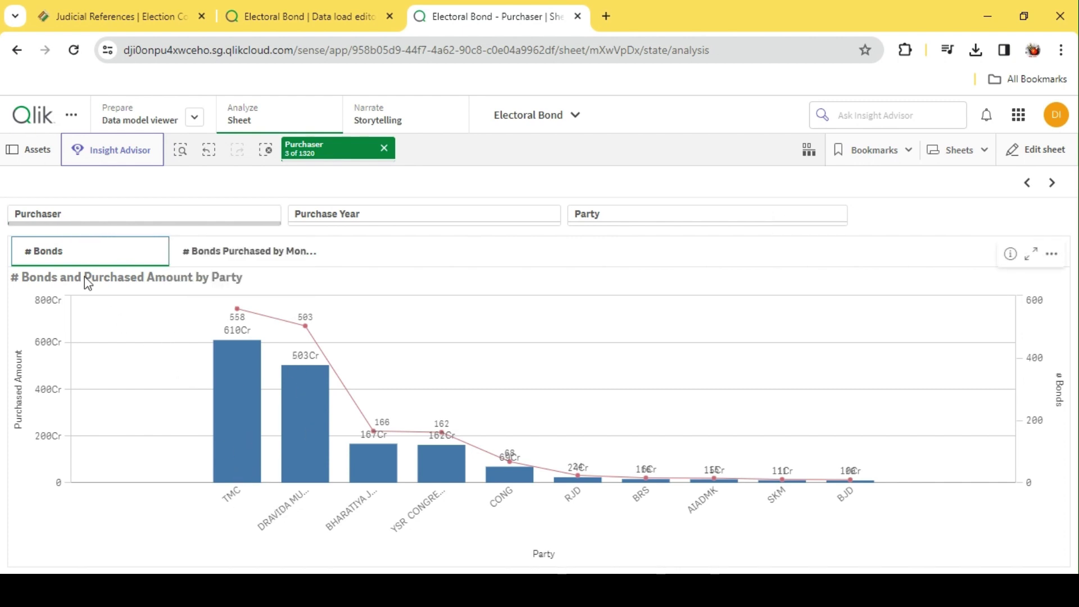
left_click(309, 150)
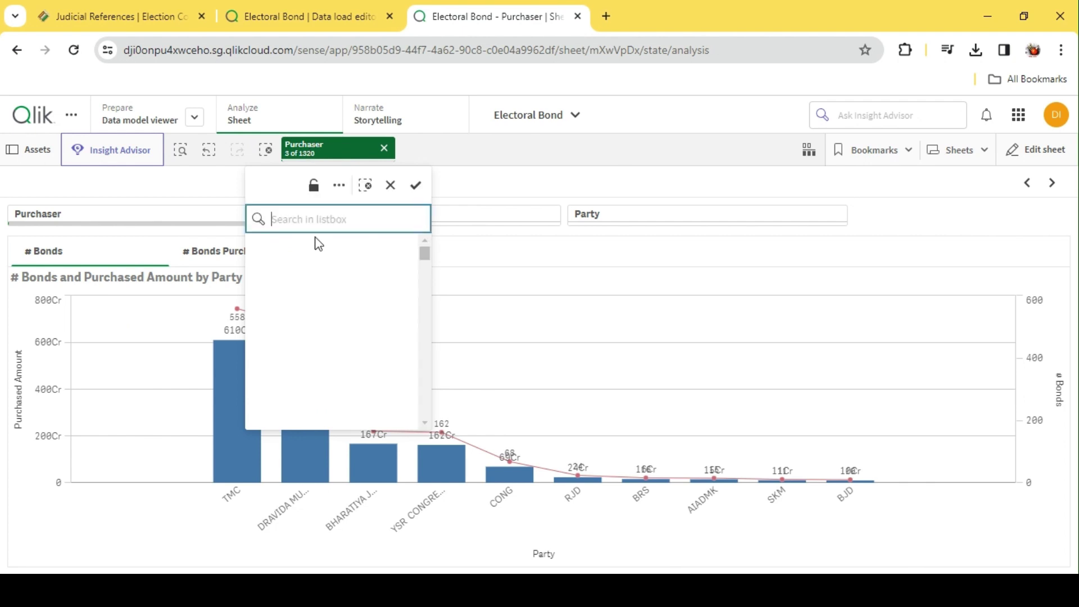
left_click(460, 180)
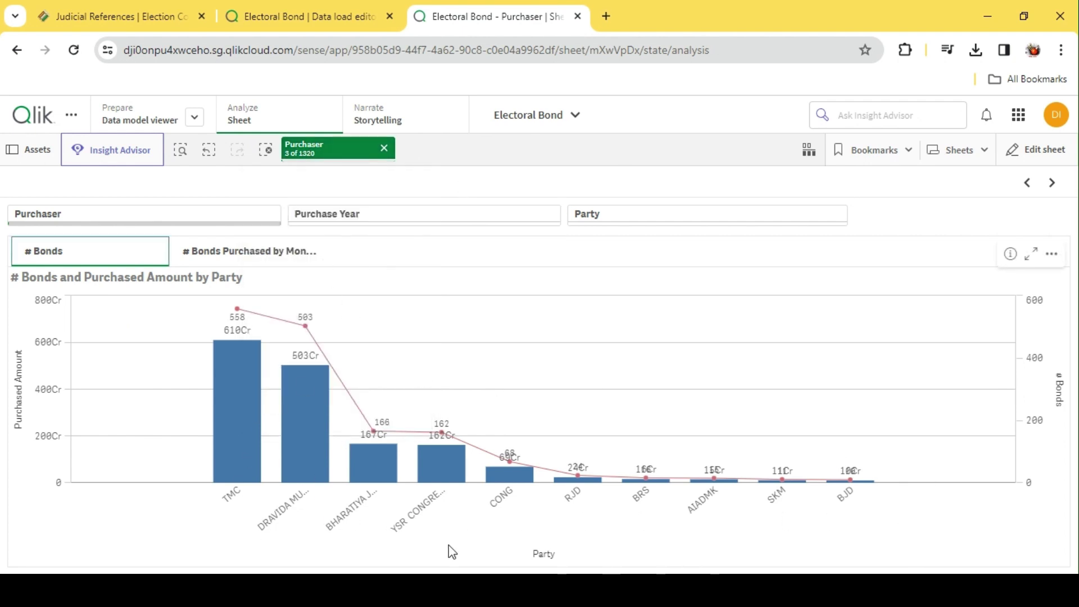
mouse_move(237, 384)
mouse_move(316, 476)
Step: Return to the # Bonds Purchased by Month Year chart and check which purchasers are selected
left_click(260, 253)
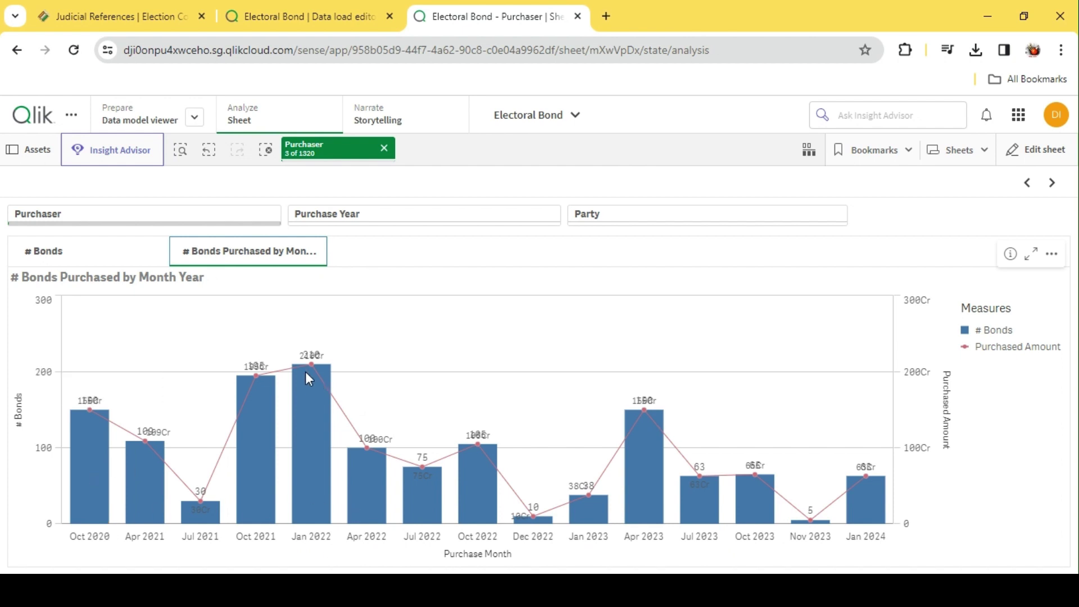
left_click(99, 214)
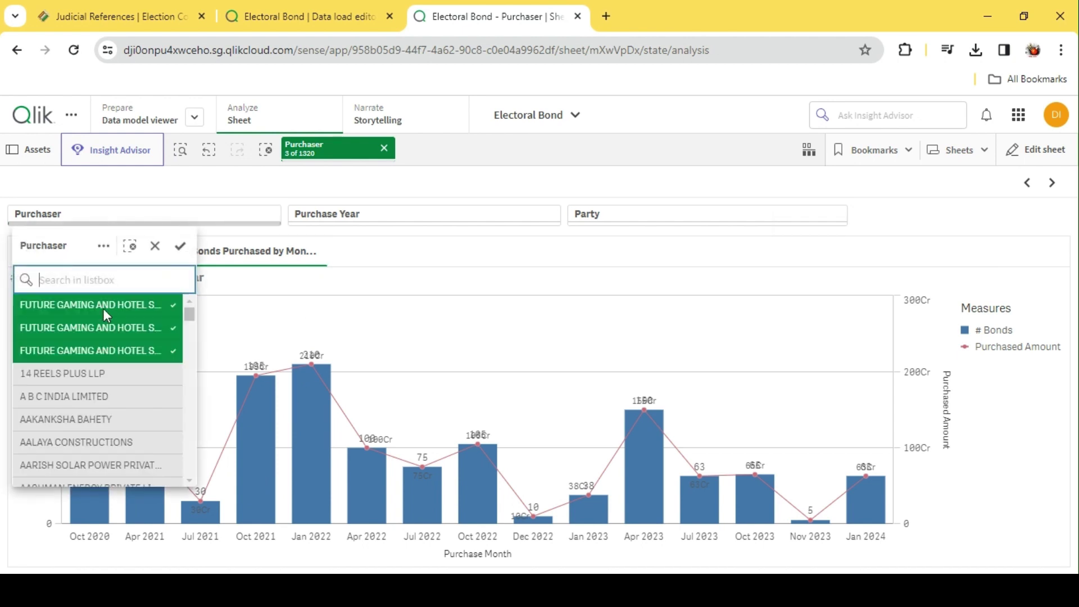
left_click(425, 185)
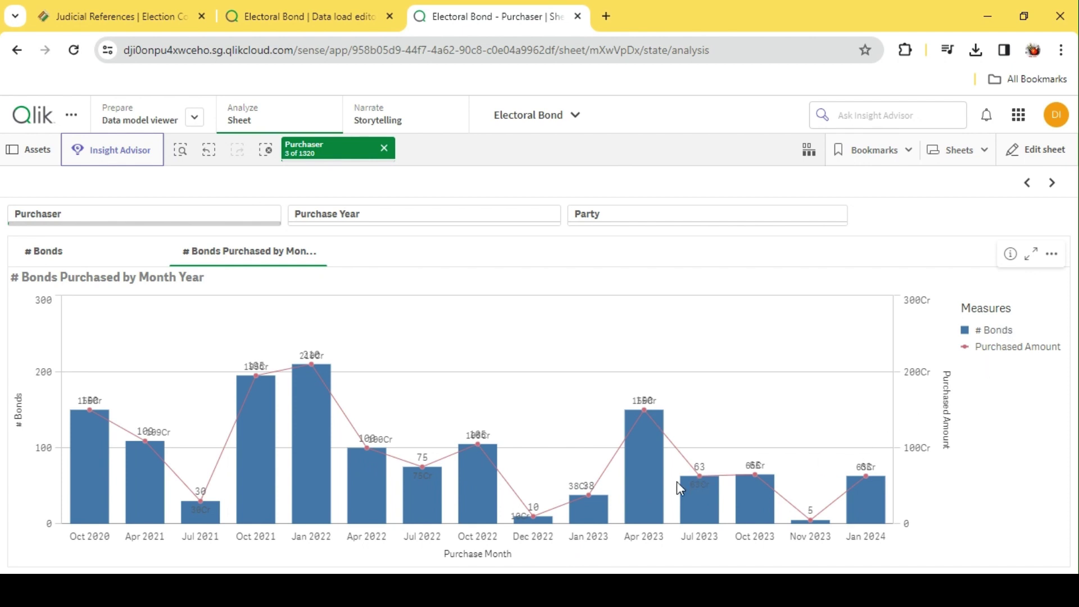
Step: Show the # Bonds and Purchased Amount by Party chart and filter Party to TMC
left_click(603, 223)
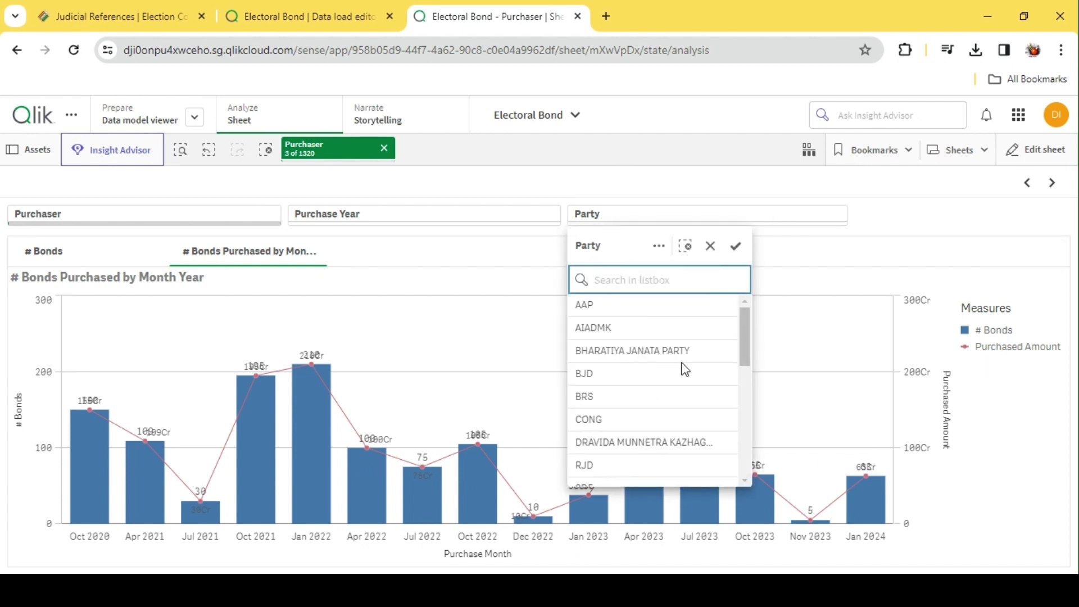
left_click(113, 220)
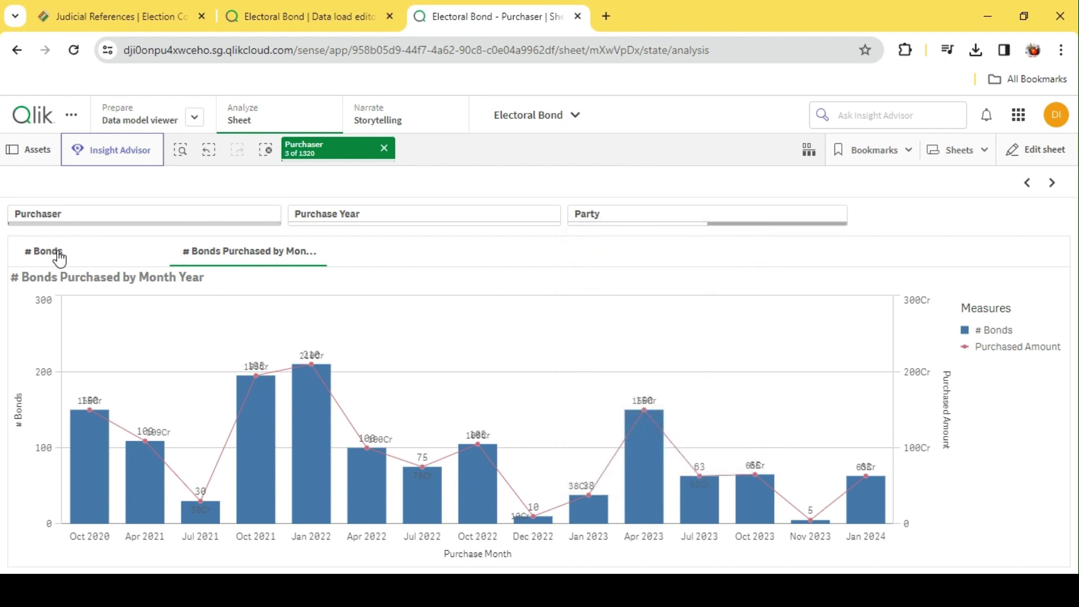
left_click(25, 254)
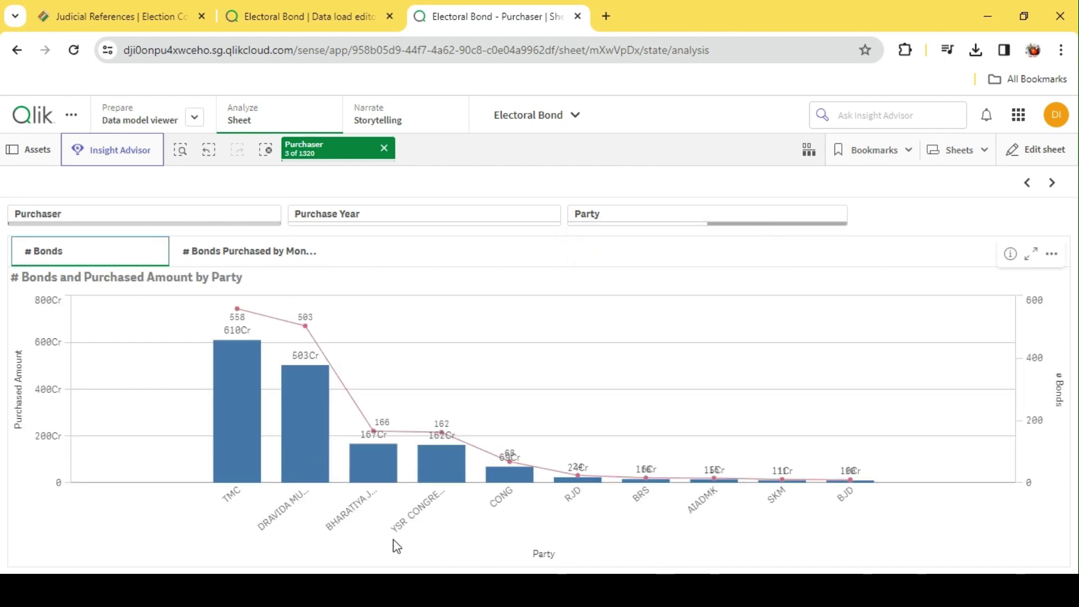
left_click(666, 213)
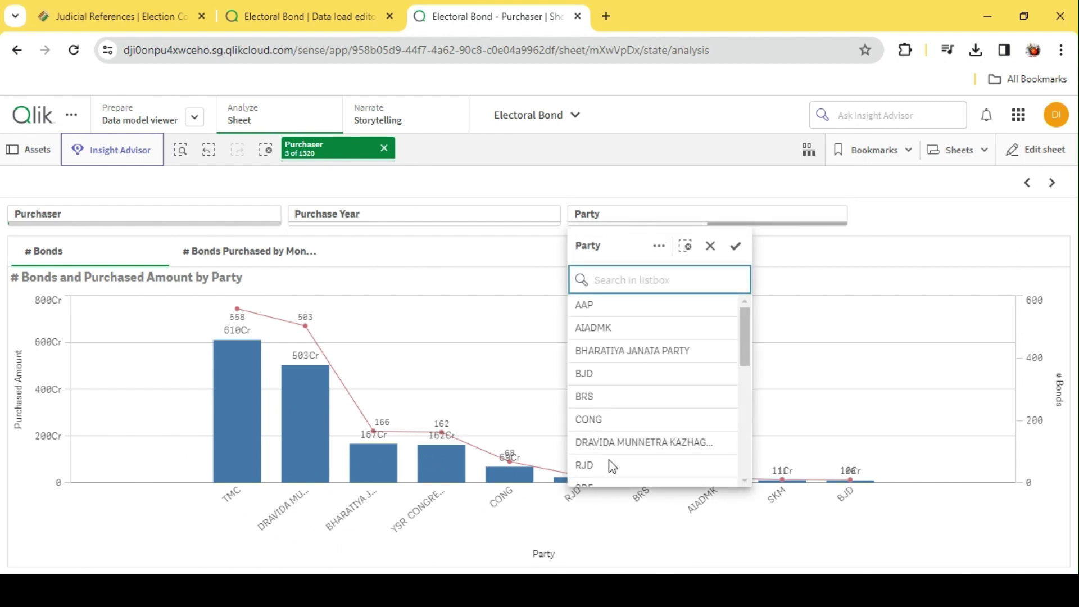
scroll(617, 425, "down", 3)
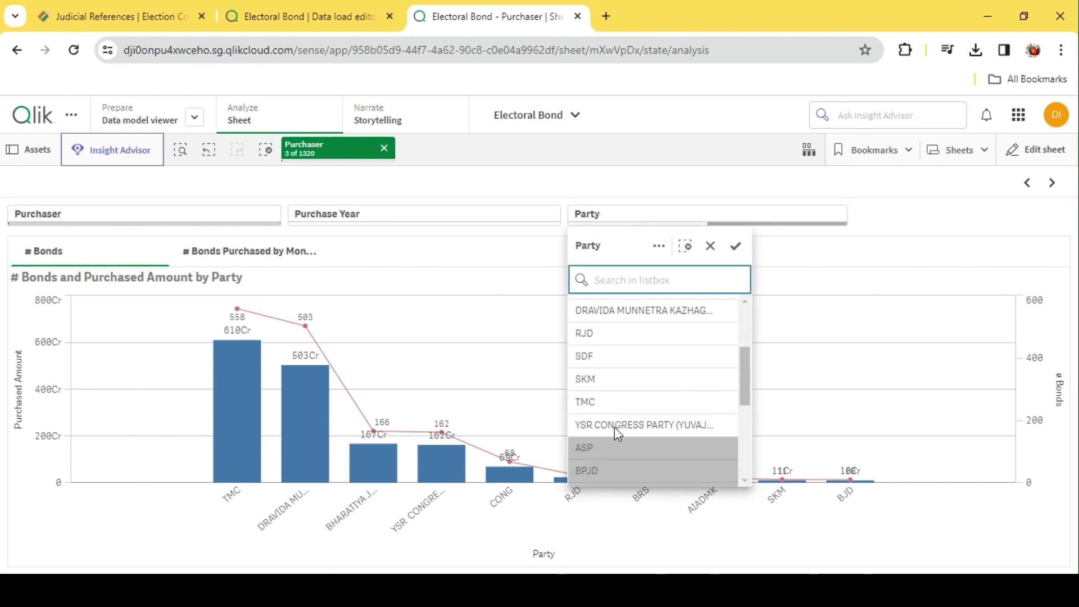
left_click(585, 401)
left_click(640, 186)
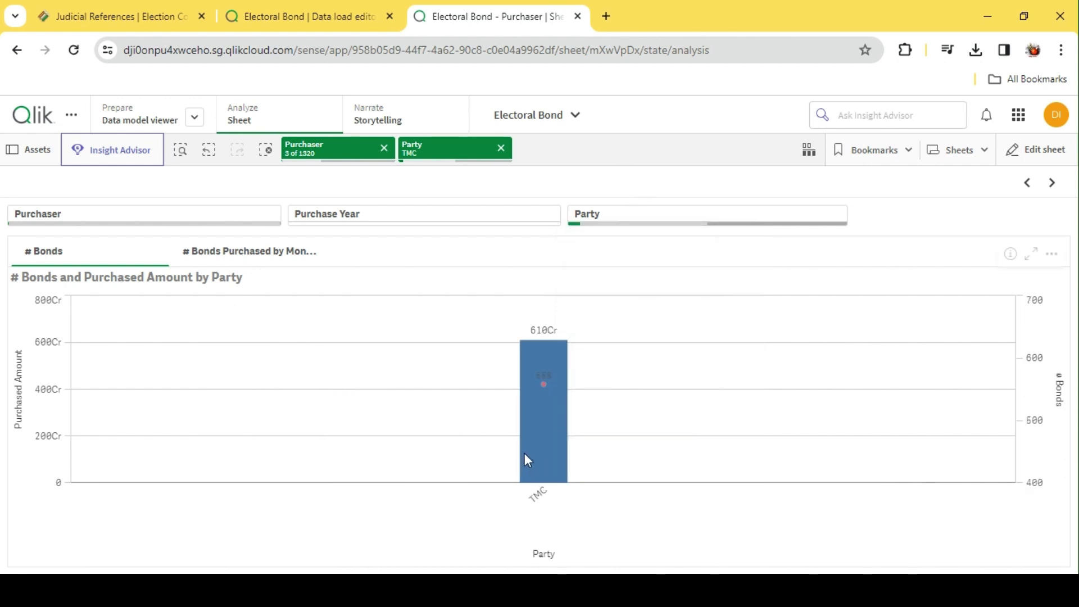
Step: Return to the # Bonds Purchased by Month Year chart and filter Purchase Year to 2022
left_click(254, 255)
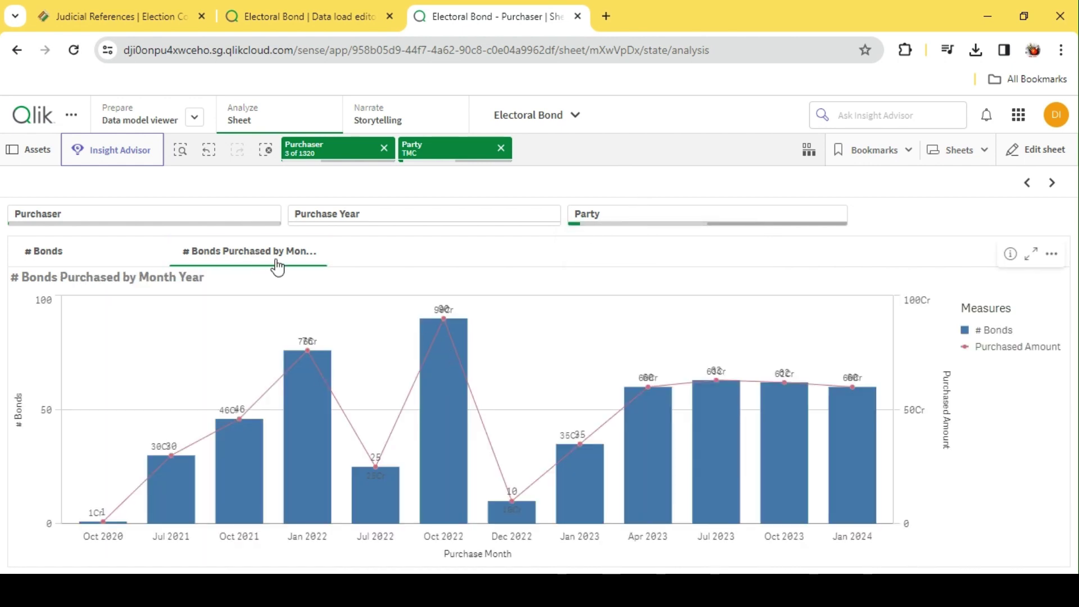
left_click(622, 213)
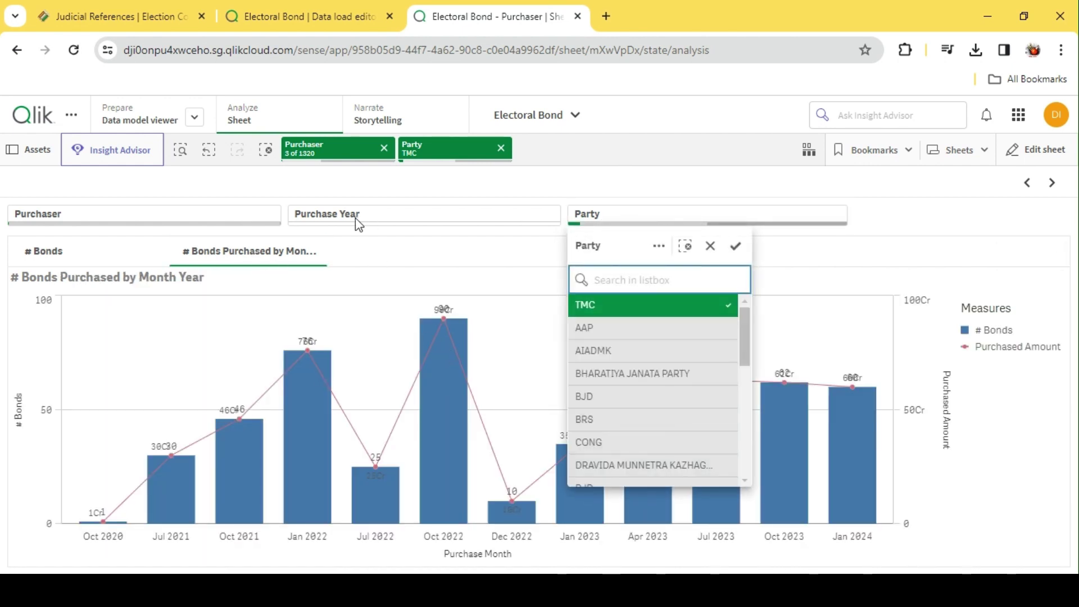
left_click(594, 189)
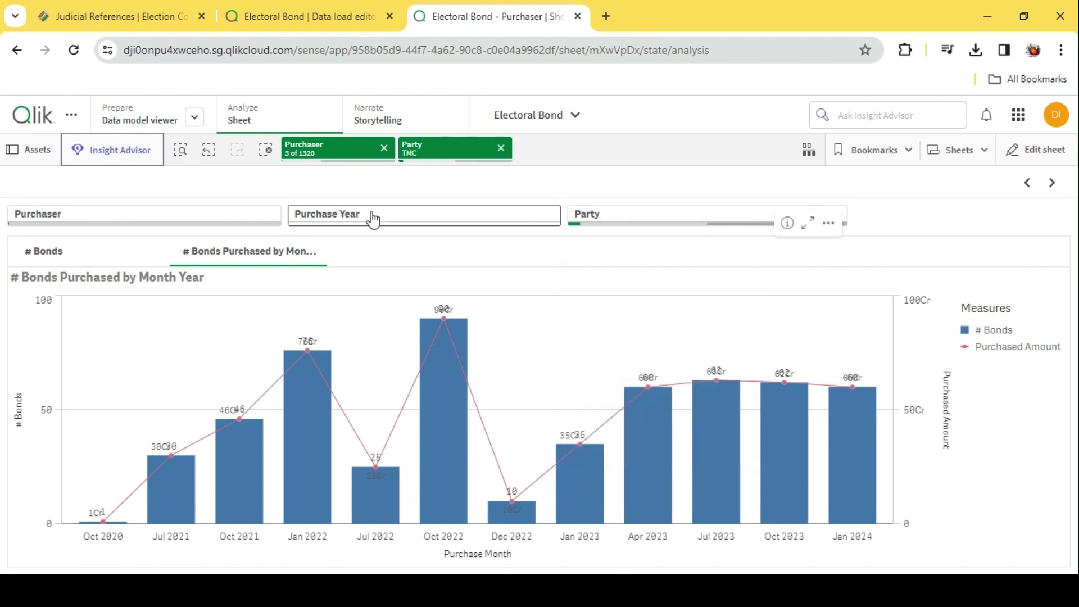
left_click(314, 216)
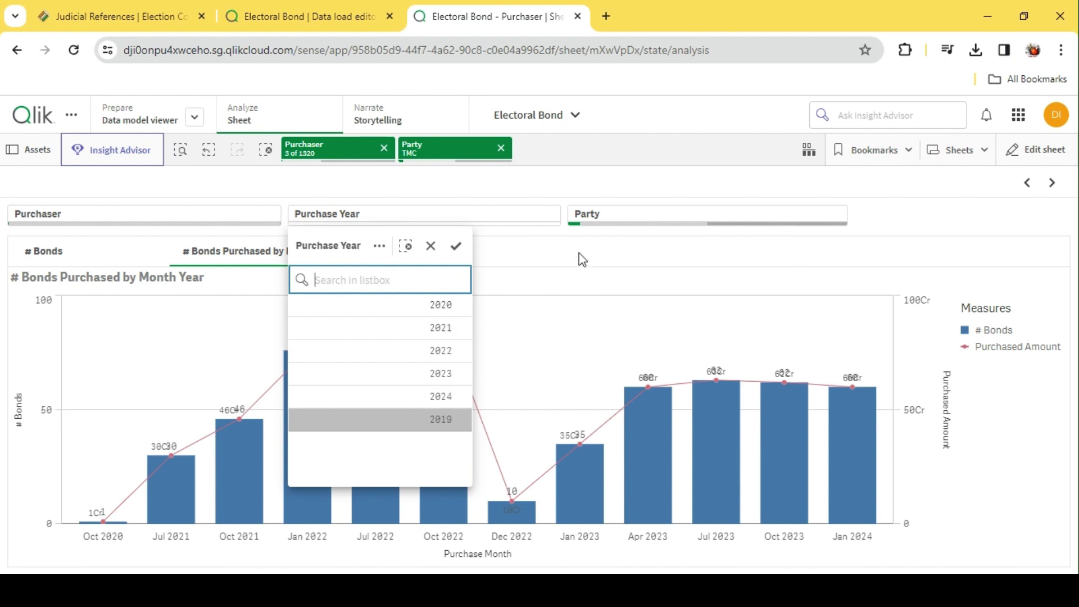
left_click(440, 350)
left_click(628, 203)
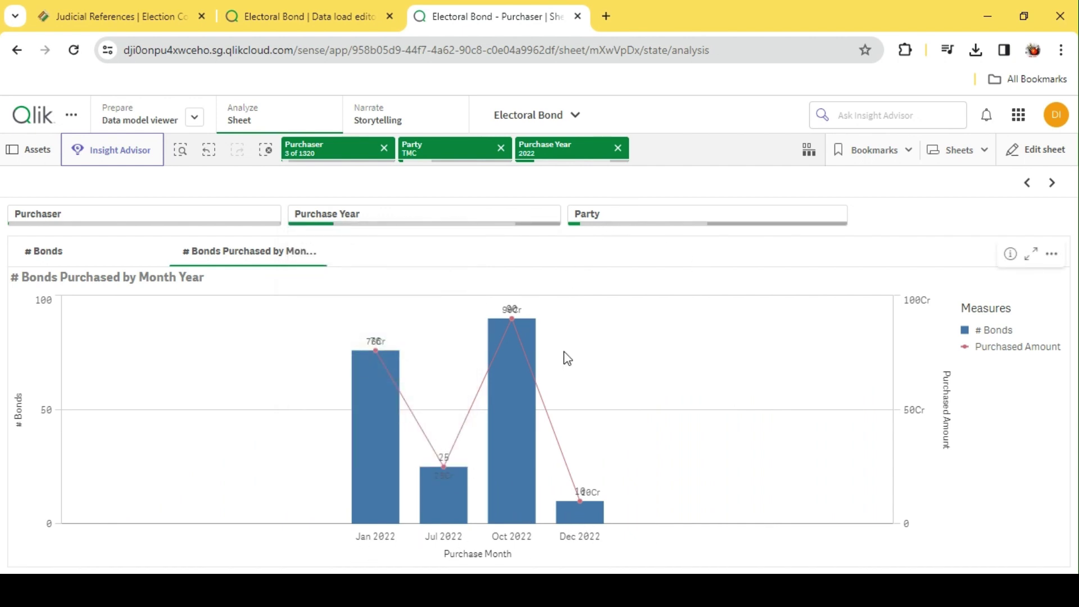
Step: Go back to the Party Insights sheet and clear all selections
mouse_move(523, 381)
left_click(1031, 187)
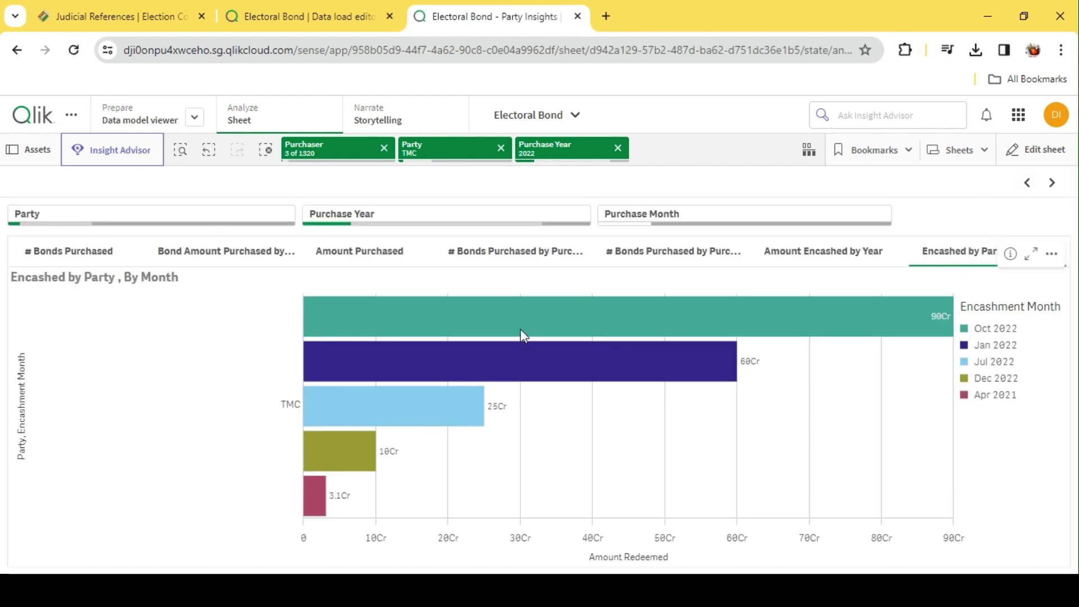
left_click(265, 149)
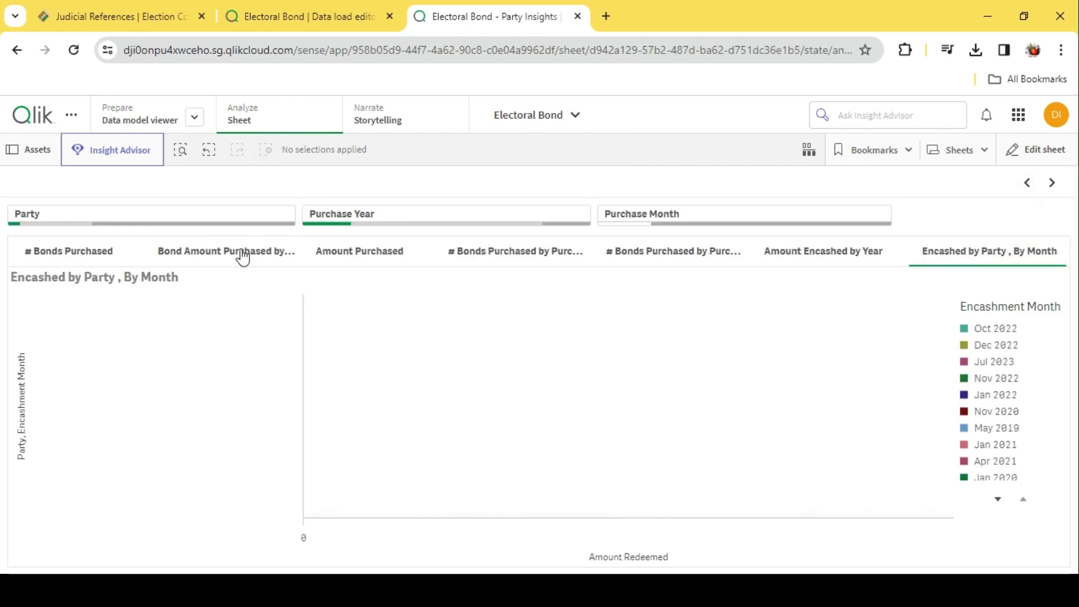
Step: Show the # Bonds Purchased chart on the Party Insights sheet and look through the Party filter's values
left_click(100, 215)
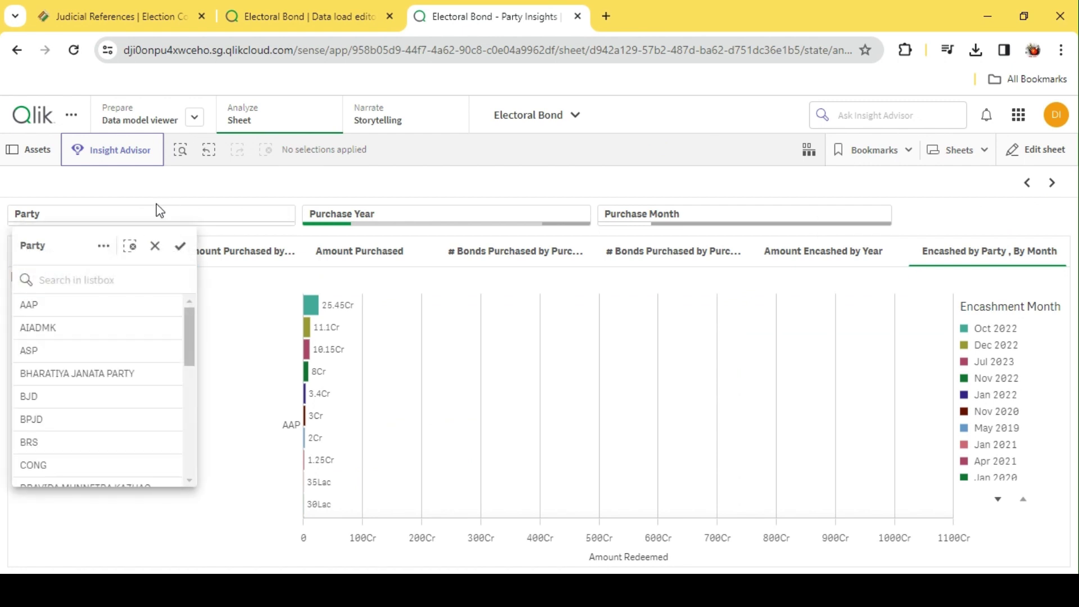
left_click(65, 250)
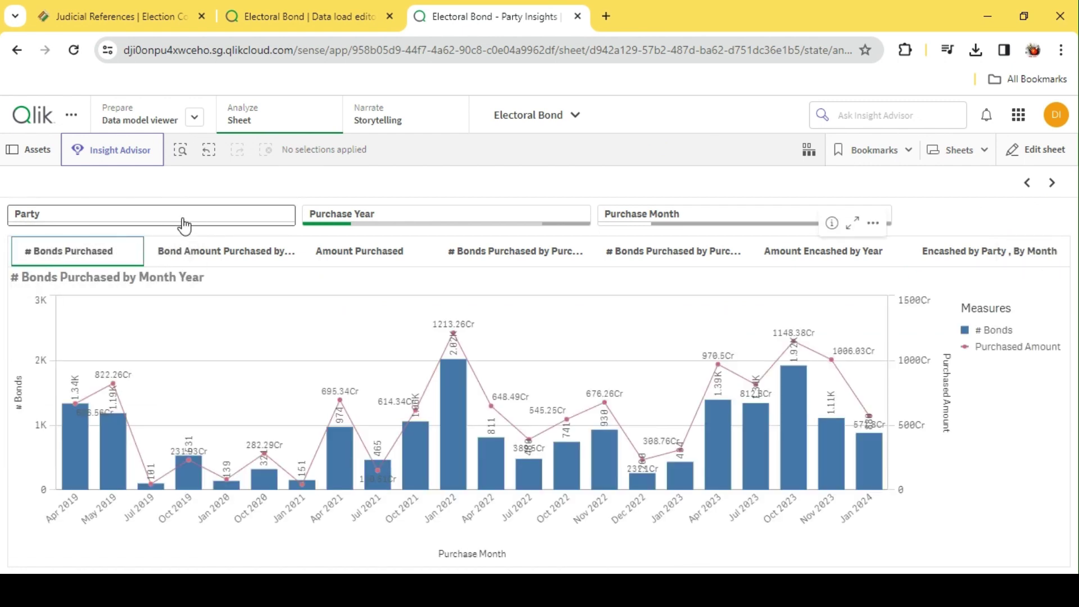
left_click(184, 222)
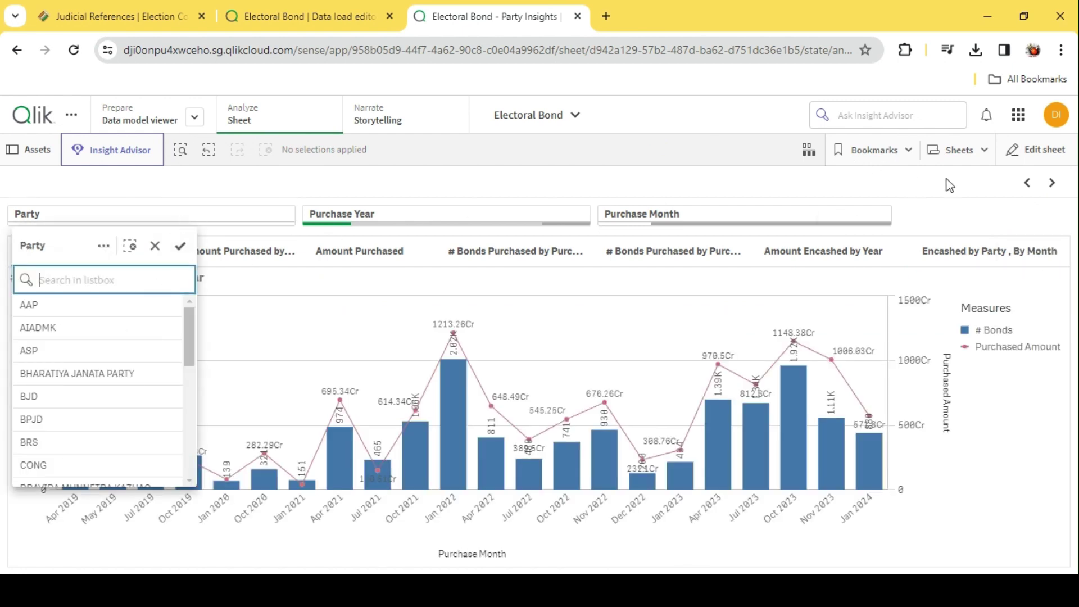
Step: Revisit the Purchaser sheet and its Purchaser filter, and go on to the Report sheet
left_click(1052, 183)
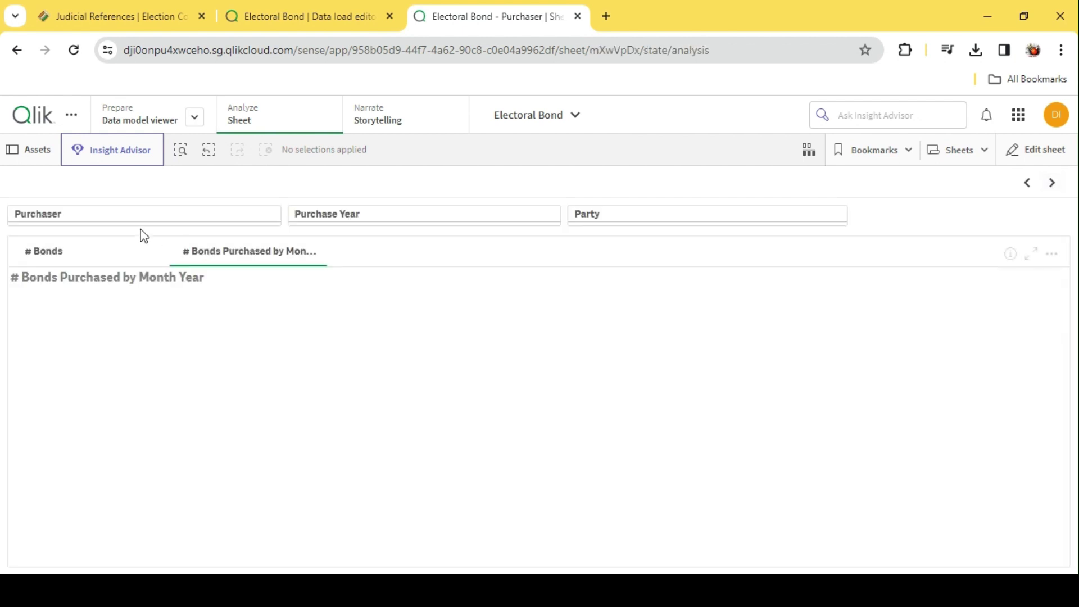
left_click(96, 217)
left_click(182, 188)
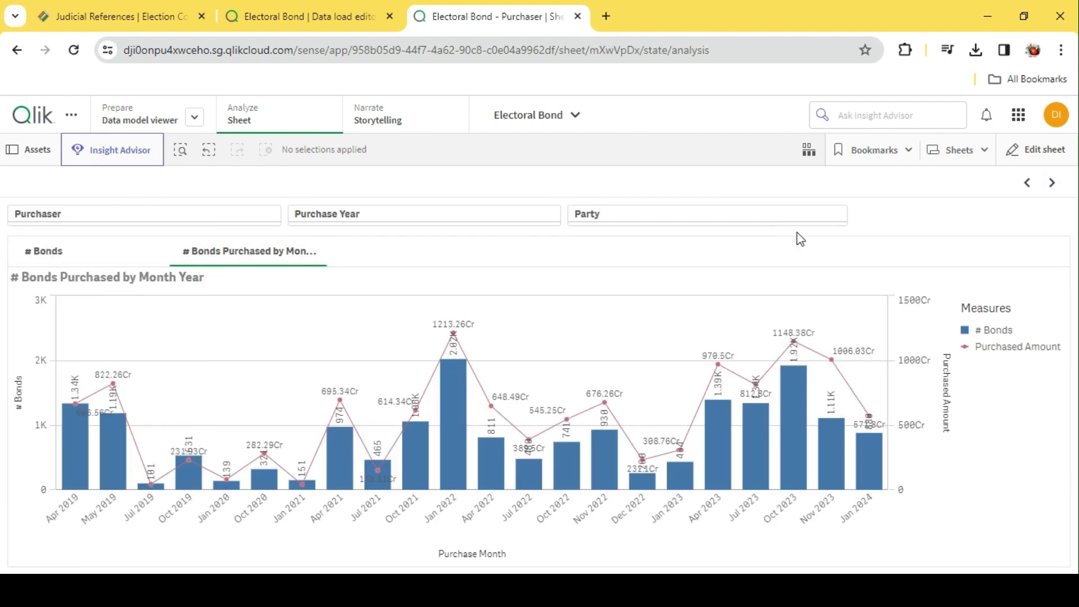
left_click(1052, 183)
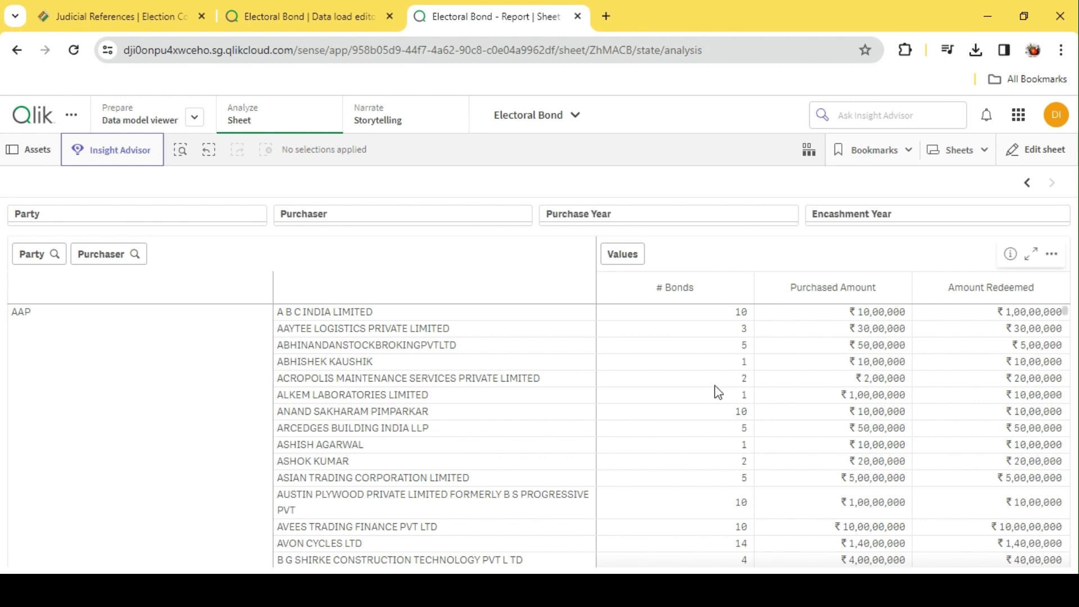